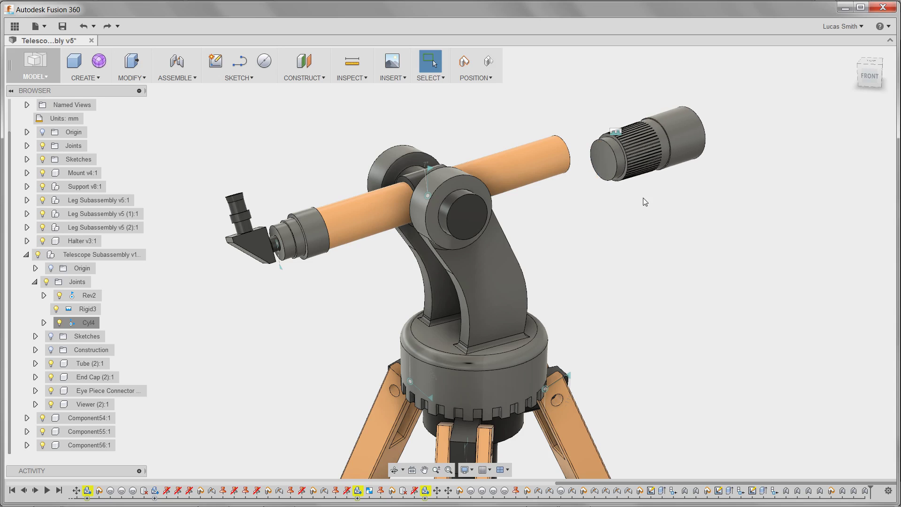
Attach the knurled end piece to the tube's front end face with revolute joint Rev5.
drag(547, 176, 779, 260)
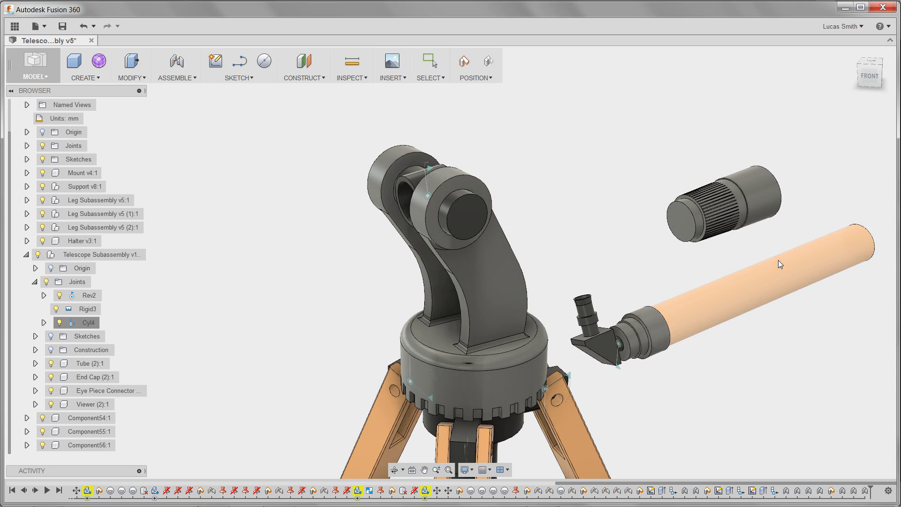
click(84, 27)
click(177, 78)
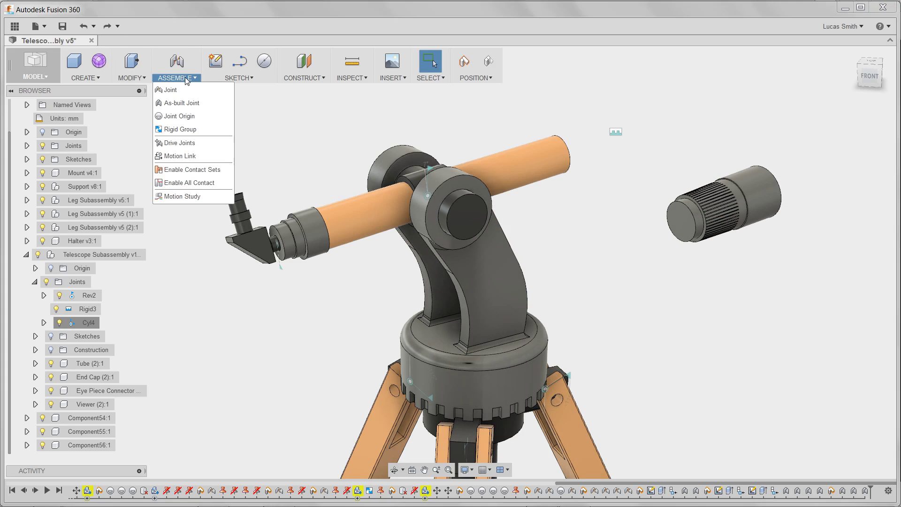
click(184, 88)
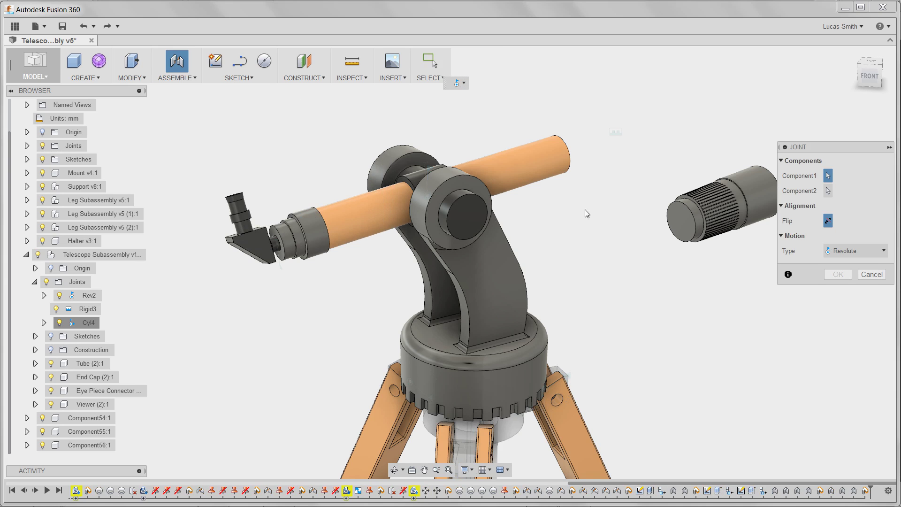
click(682, 224)
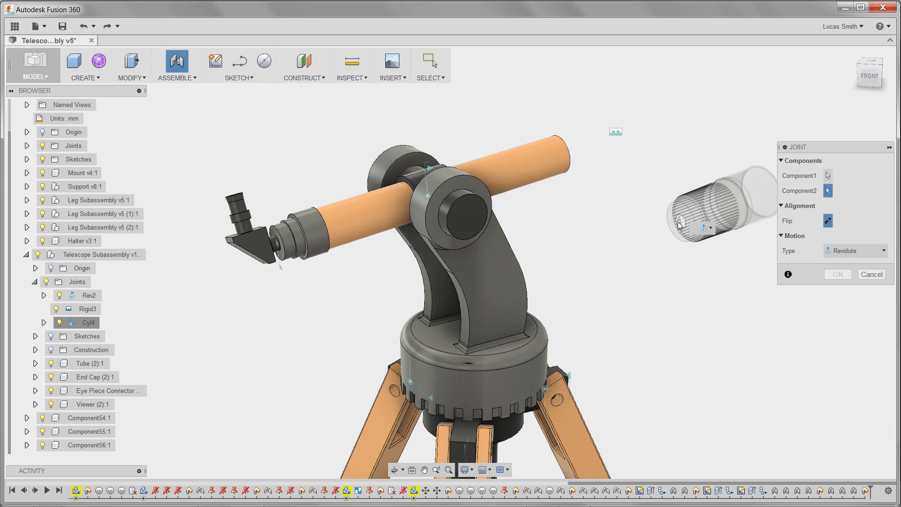
shift+middle_drag(627, 202, 585, 213)
click(445, 189)
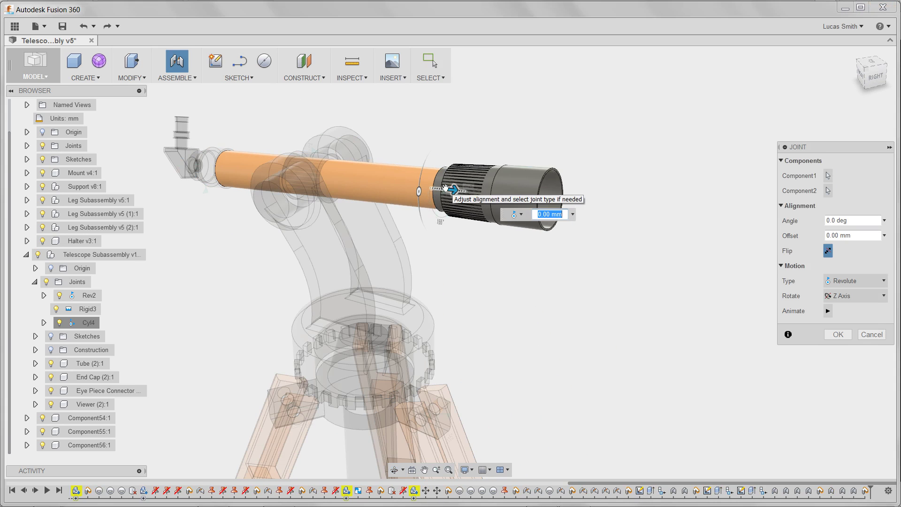
click(838, 334)
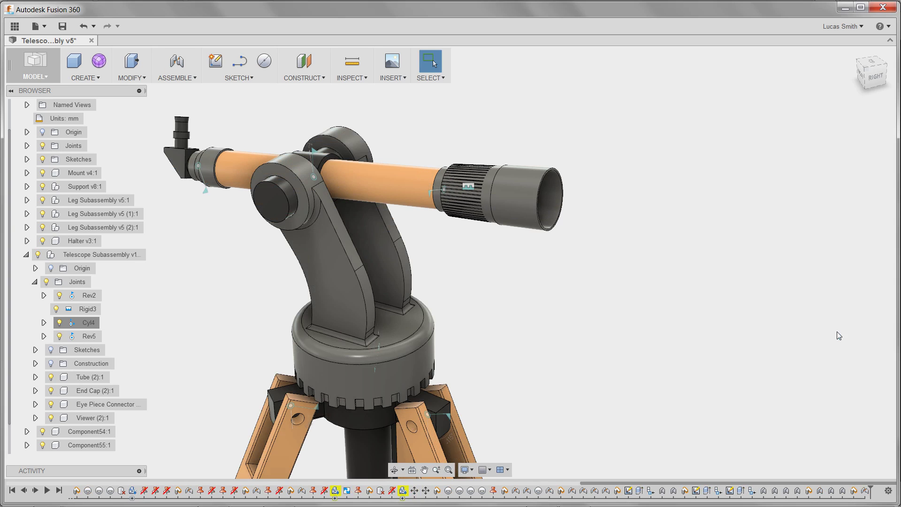
Join Tube (2):1 to Halter with a revolute as-built joint at the tube's circular edge.
click(178, 78)
click(186, 101)
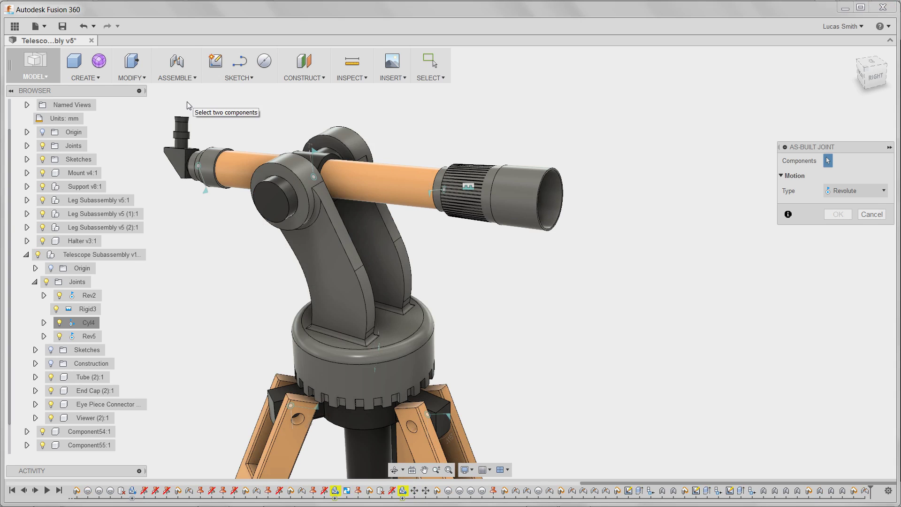
click(356, 179)
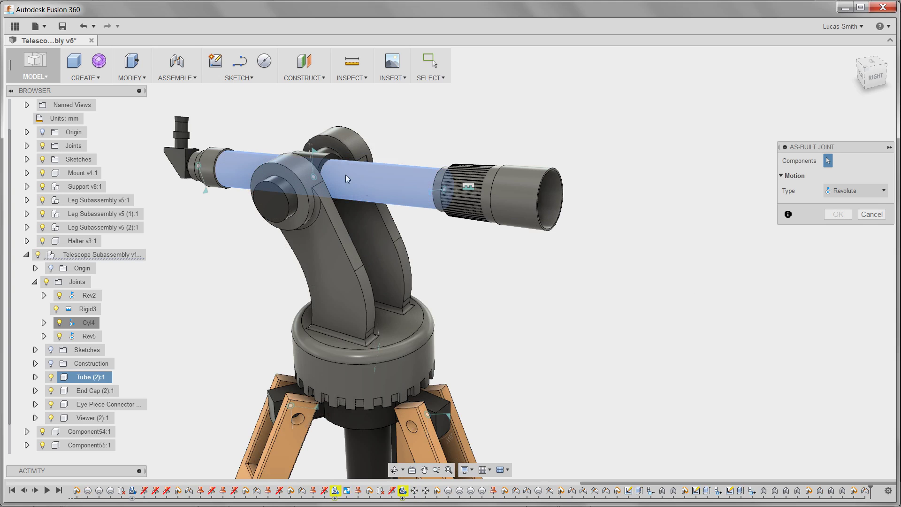
click(318, 163)
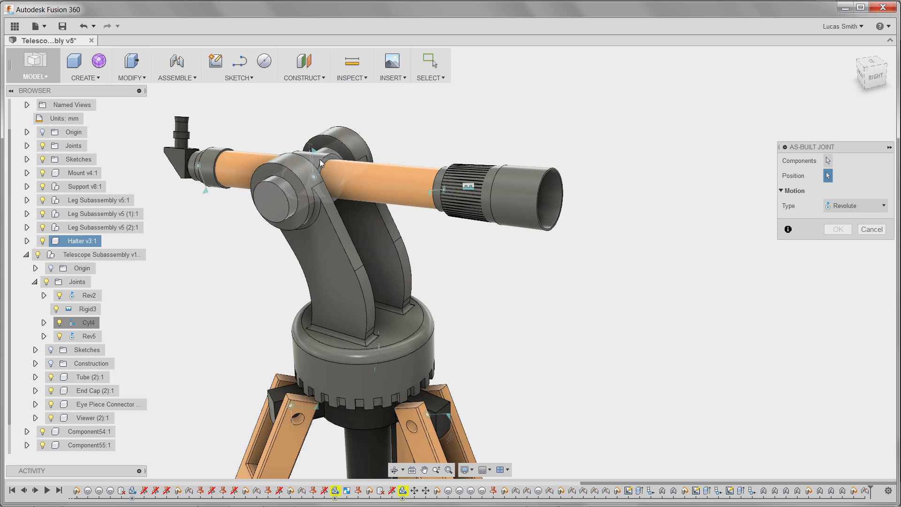
click(331, 178)
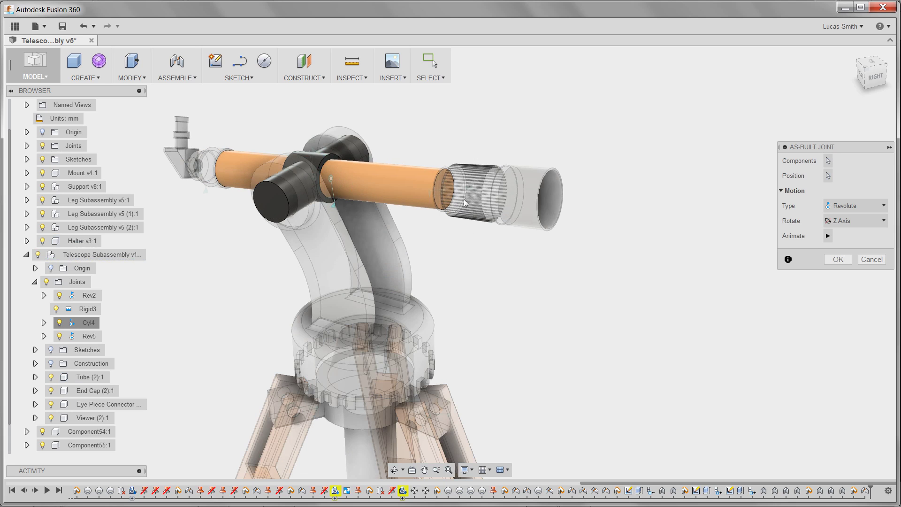
click(834, 262)
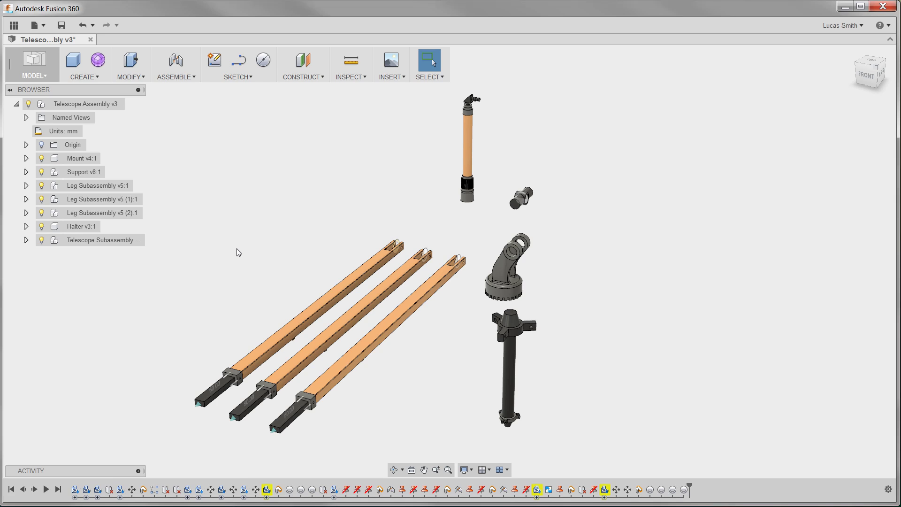
In Telescope Assembly v3, open the Assemble menu and dismiss it without choosing a command.
click(187, 78)
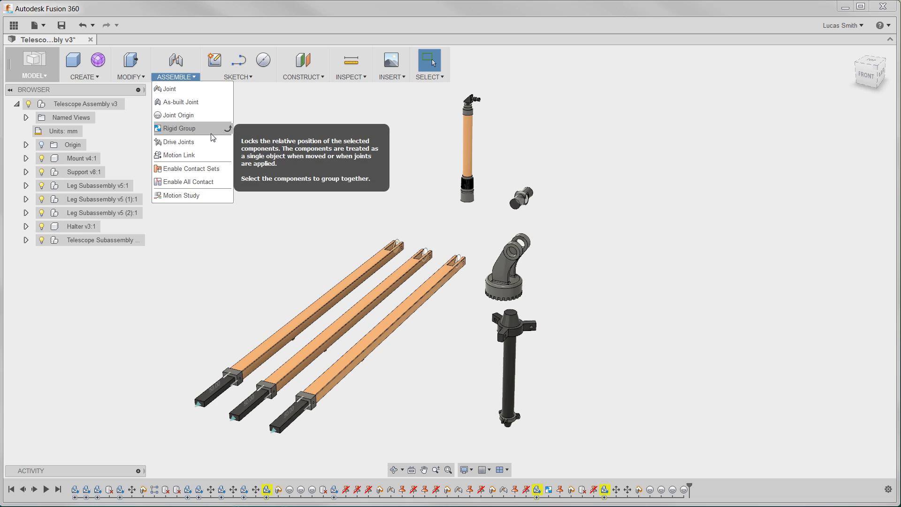
click(402, 141)
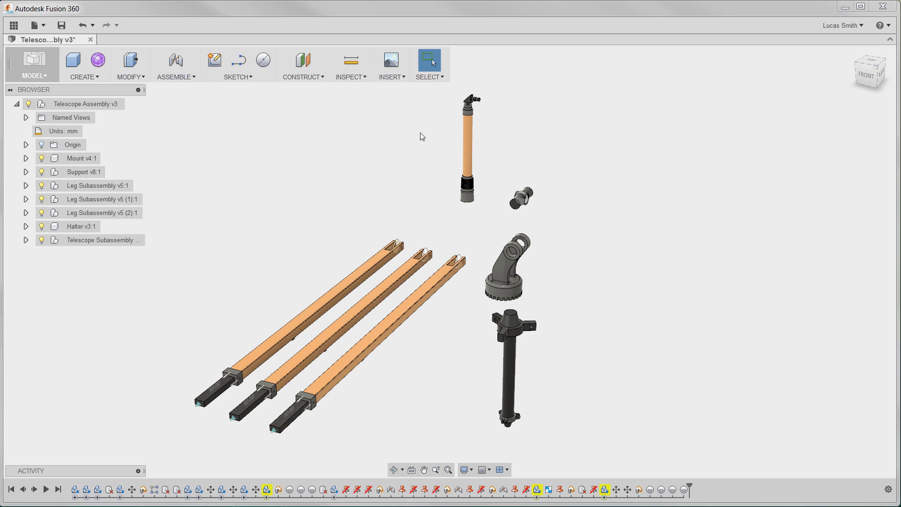
scroll(451, 122, up, 5)
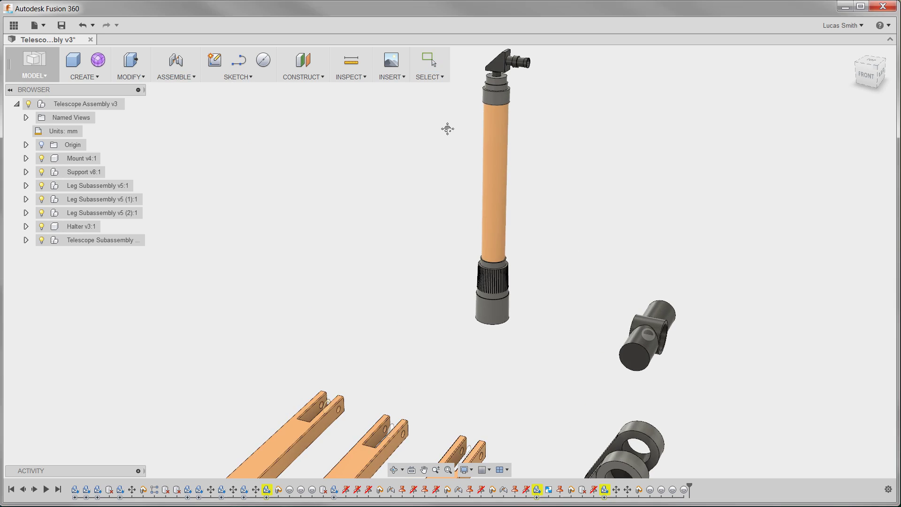
middle_drag(424, 164, 413, 183)
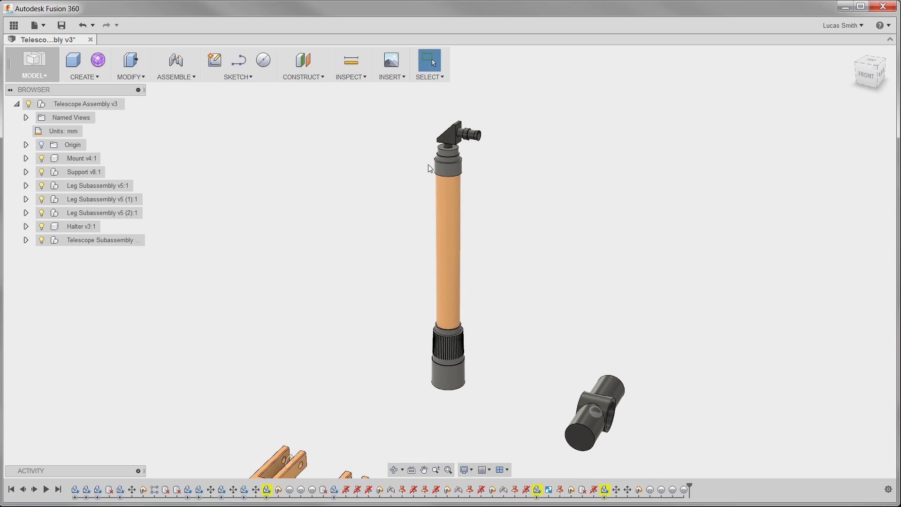
drag(449, 139, 375, 155)
drag(451, 158, 563, 186)
drag(454, 349, 372, 337)
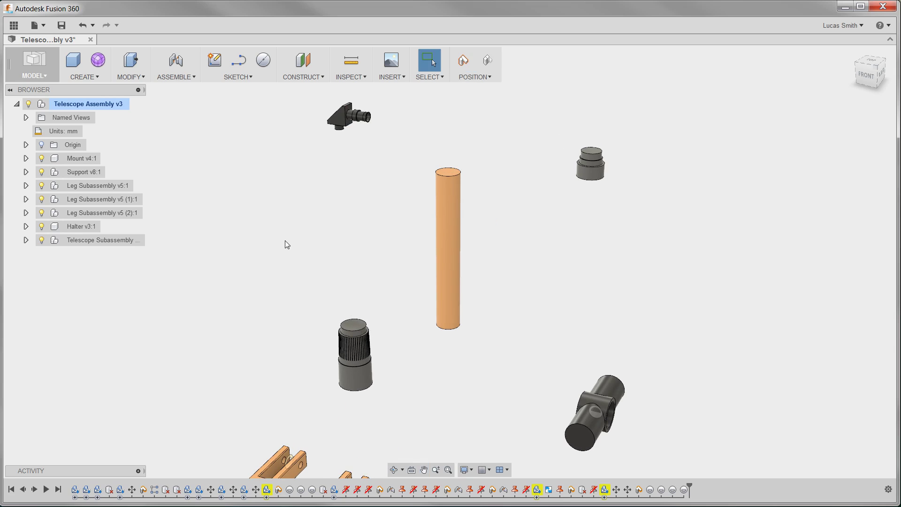
click(83, 26)
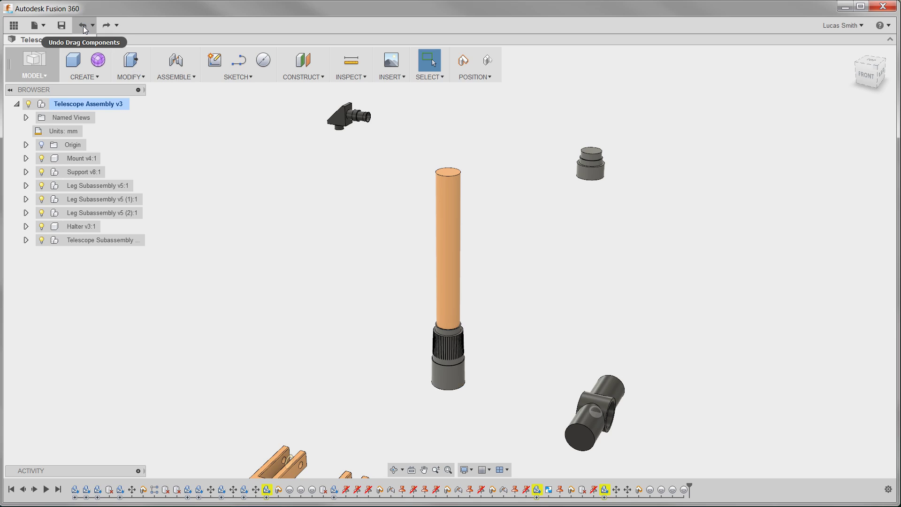
click(83, 26)
click(83, 27)
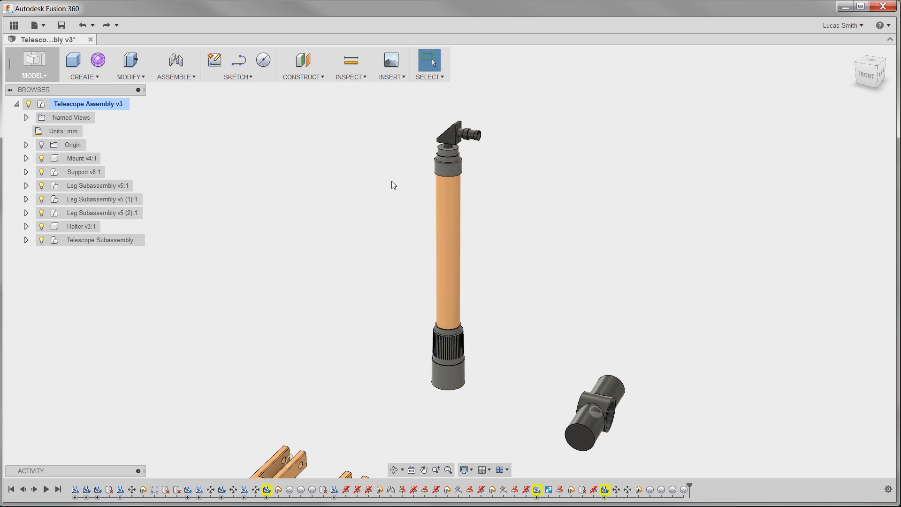
Make a rigid group of the eyepiece, tan tube and knurled end piece.
click(190, 78)
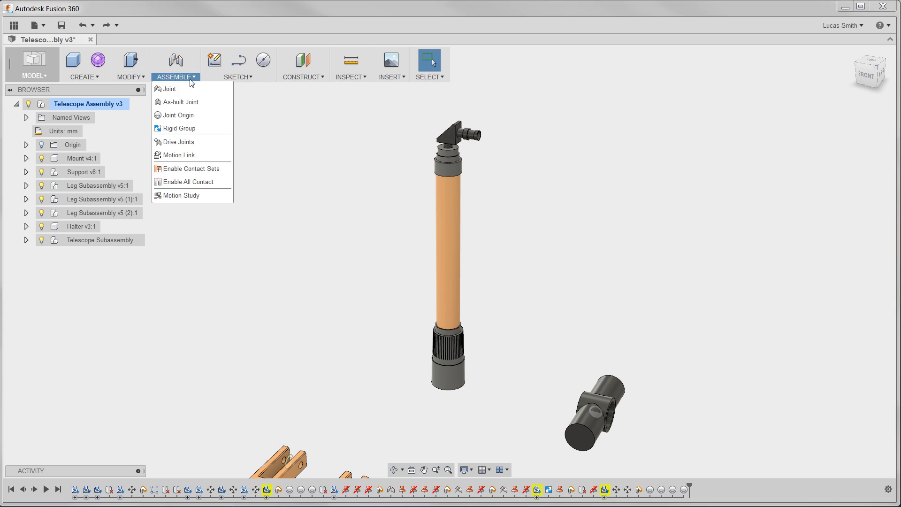
click(187, 134)
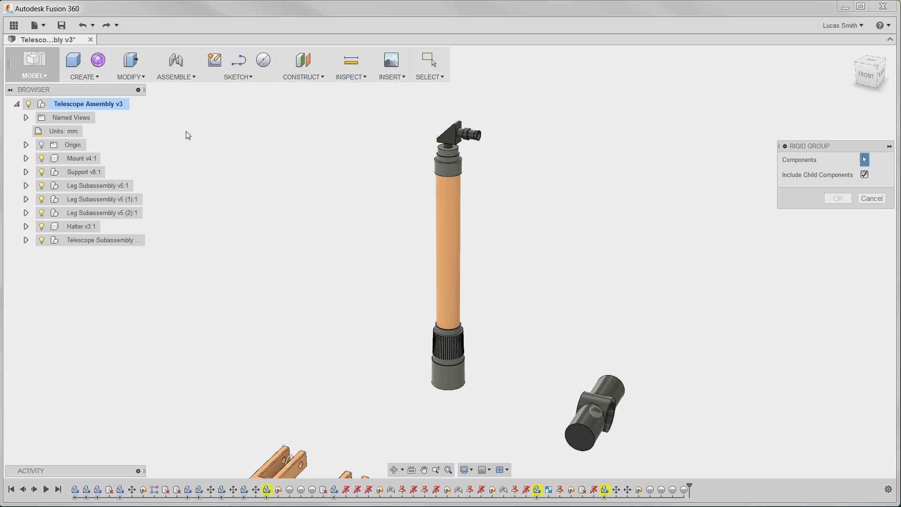
click(447, 141)
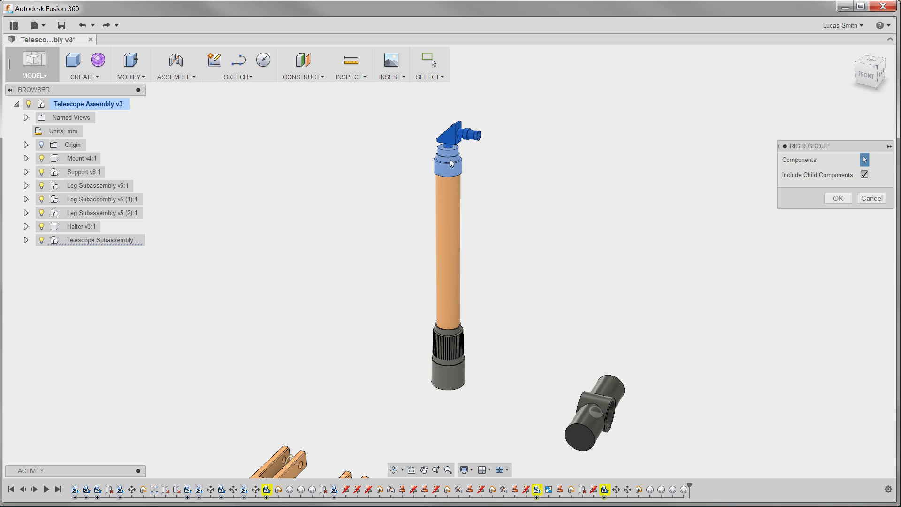
click(452, 217)
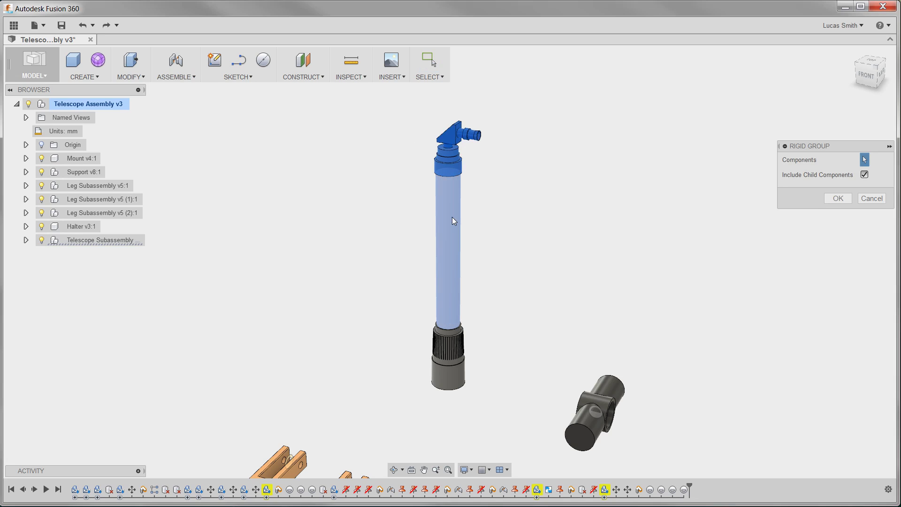
click(452, 342)
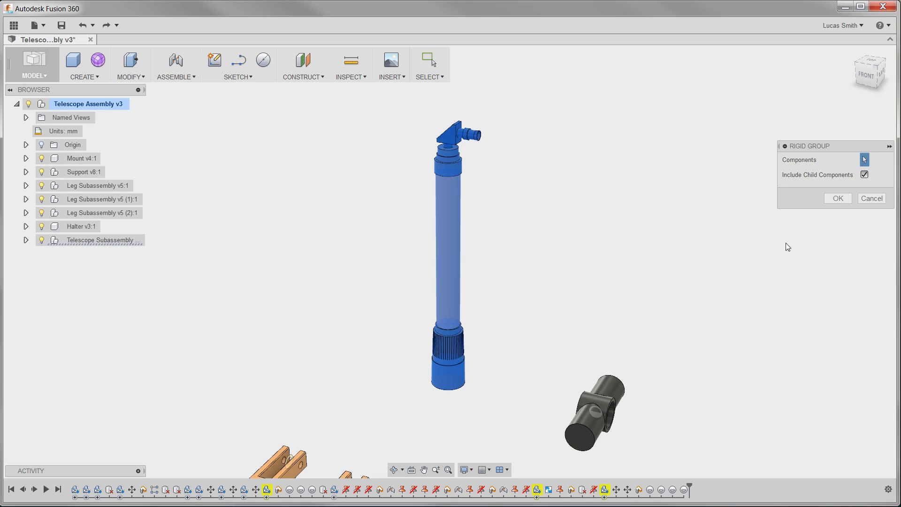
click(833, 199)
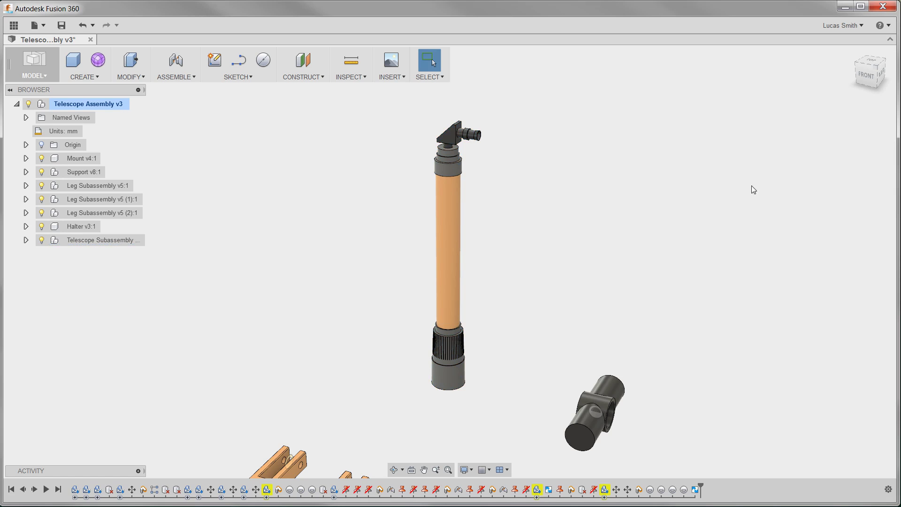
Drag the telescope to confirm the parts move together, then zoom out to the legs and mount.
drag(447, 192, 429, 165)
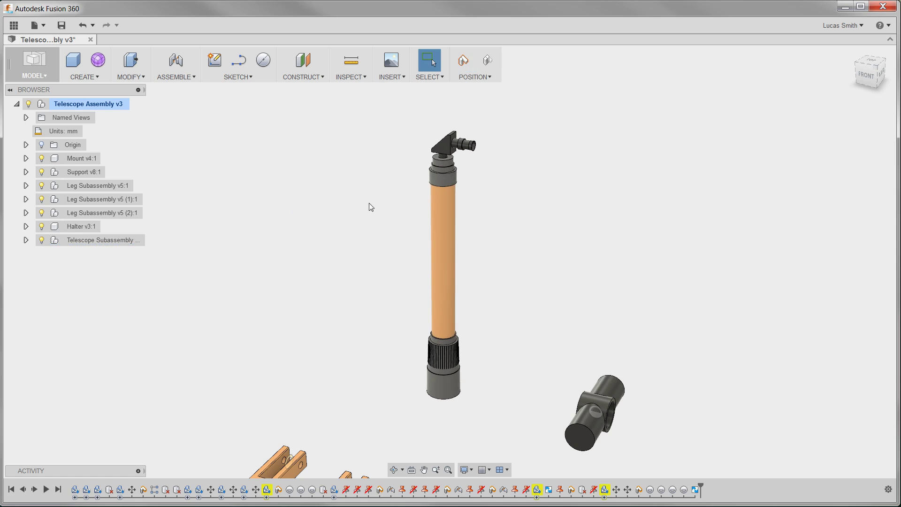
scroll(348, 215, down, 3)
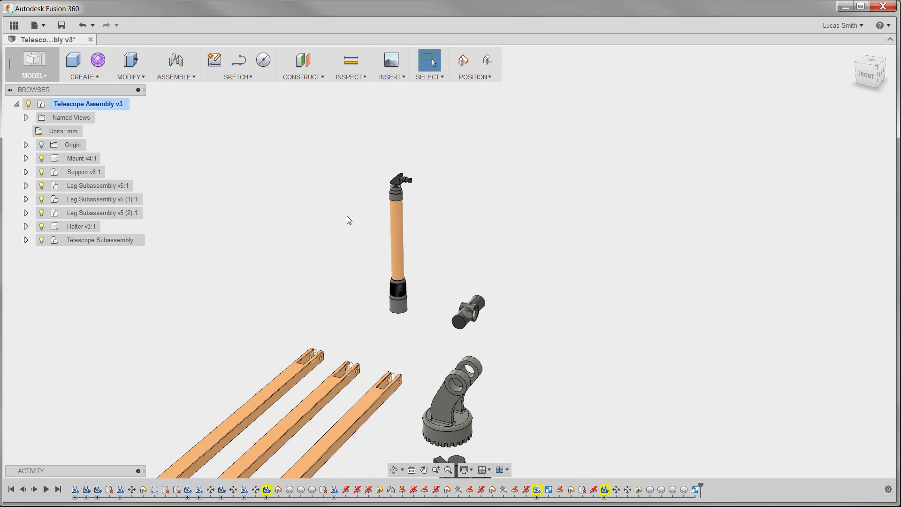
middle_drag(347, 215, 408, 142)
middle_drag(475, 286, 421, 197)
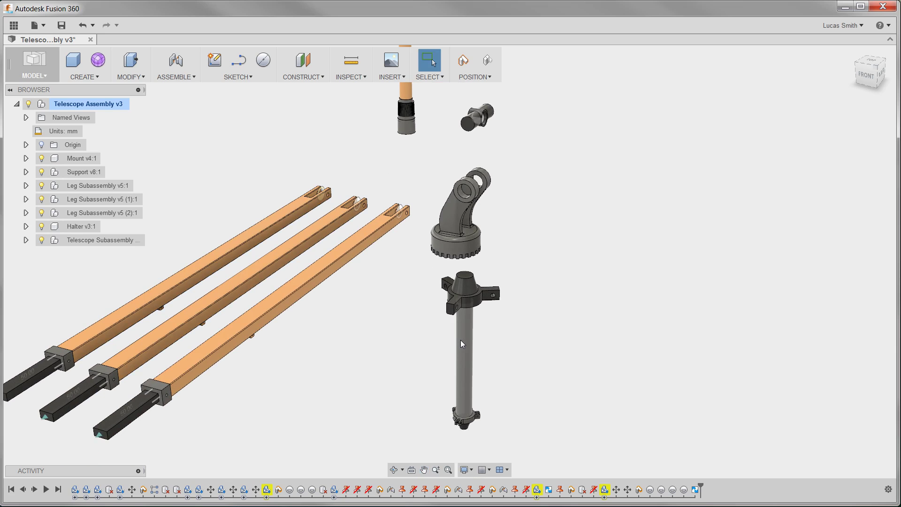
Ground Support:1 inside the Support v8:1 component.
click(26, 172)
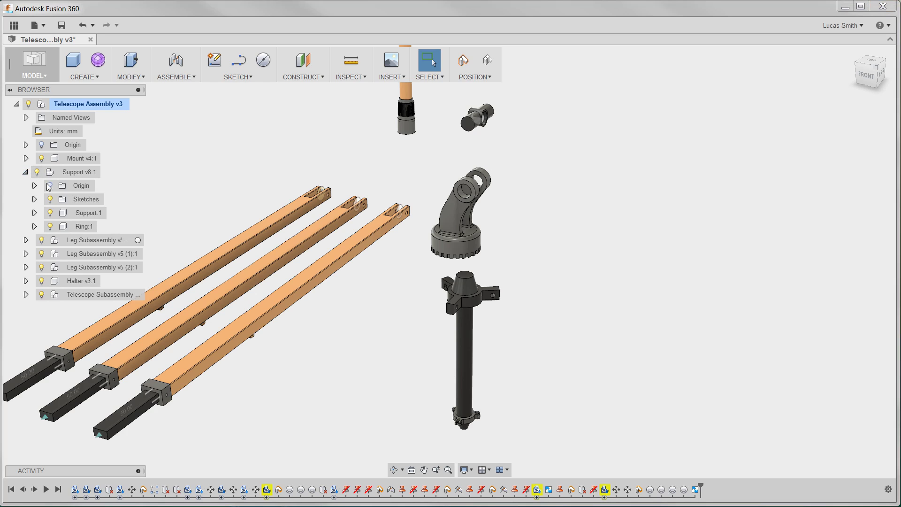
right_click(86, 213)
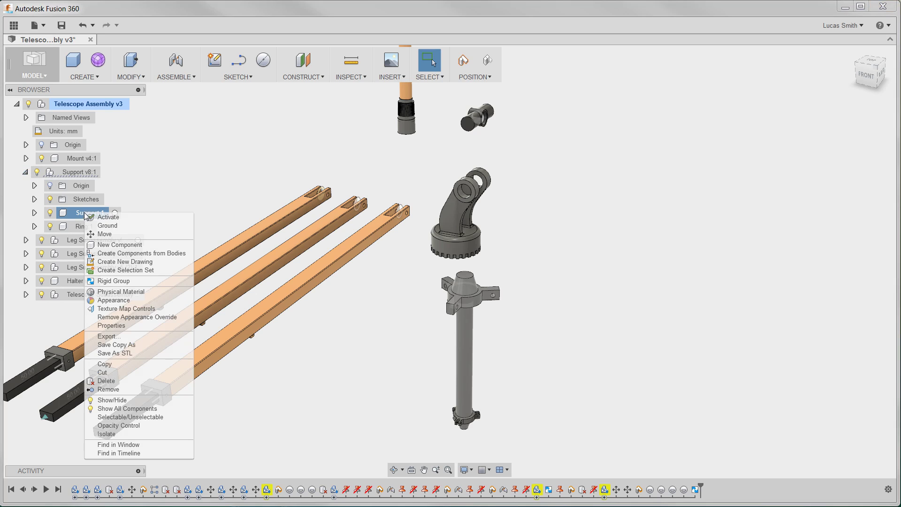
click(121, 228)
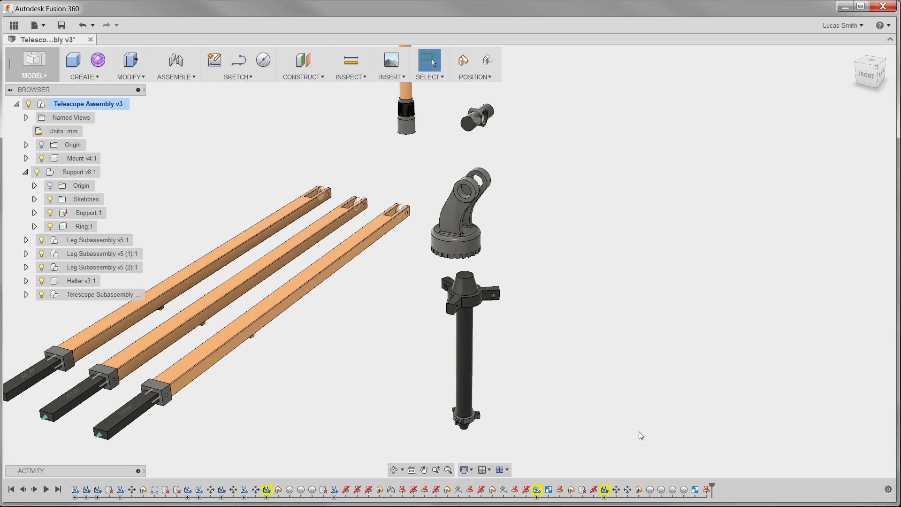
Roll the timeline back before the grounding step, then redo the last step.
right_click(708, 491)
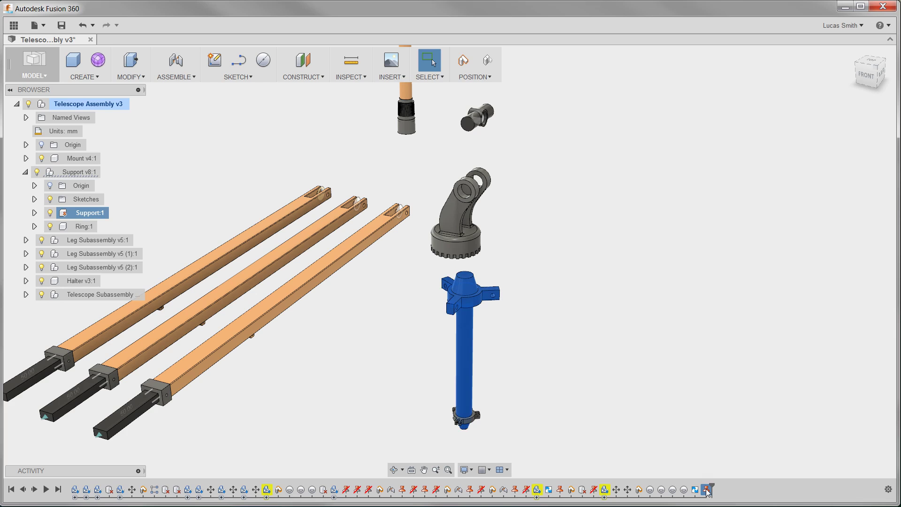
click(719, 470)
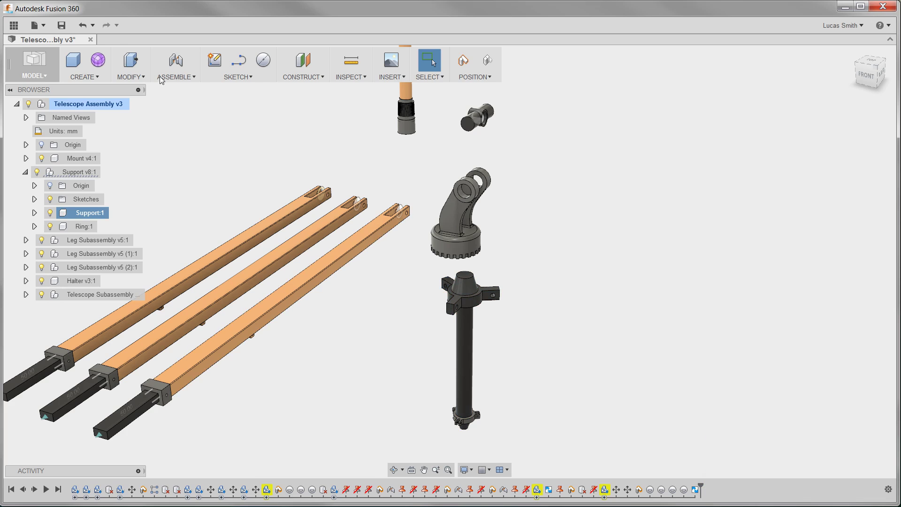
click(84, 23)
Start a new joint with its first location on the support column.
click(191, 77)
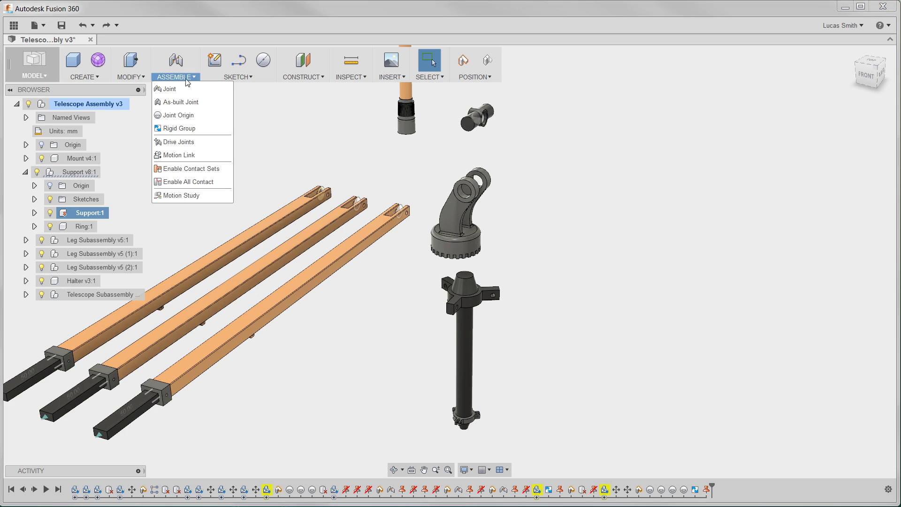
click(177, 89)
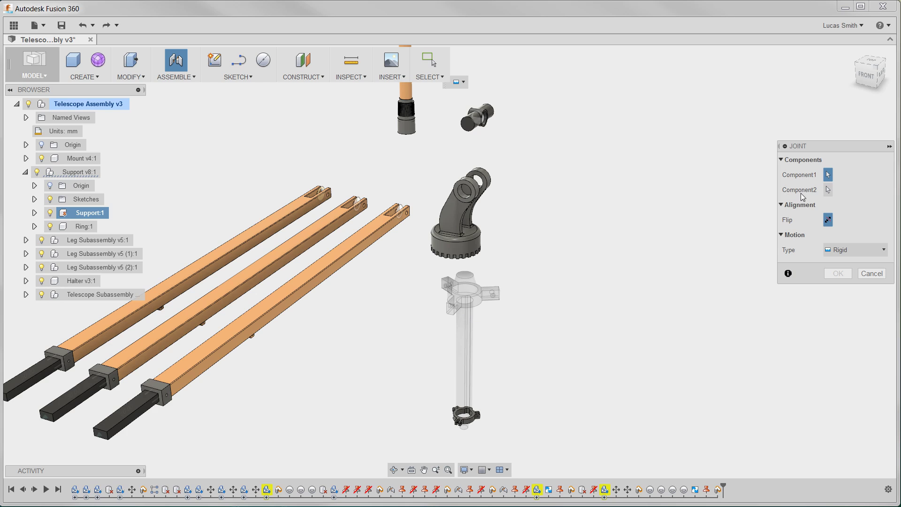
click(827, 193)
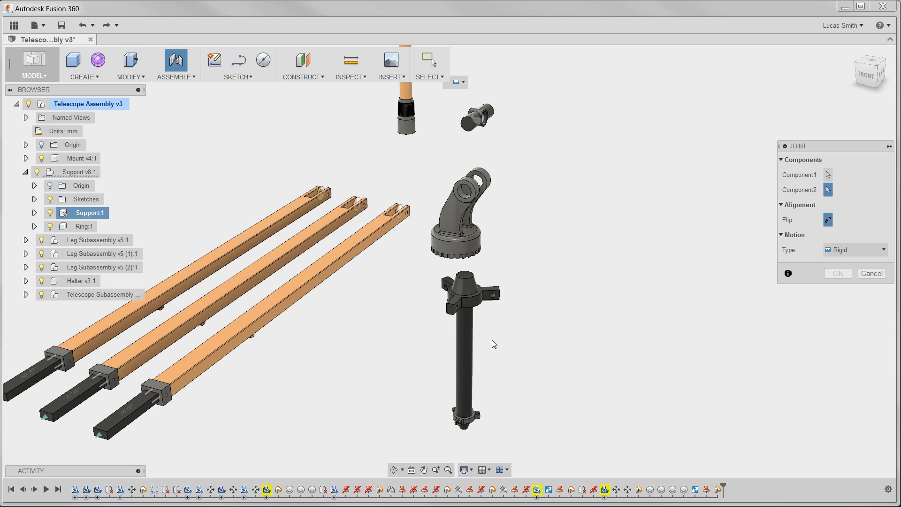
Try joint points on the hub's arm hole centre and arm face, then re-pick the cone top.
scroll(488, 274, up, 5)
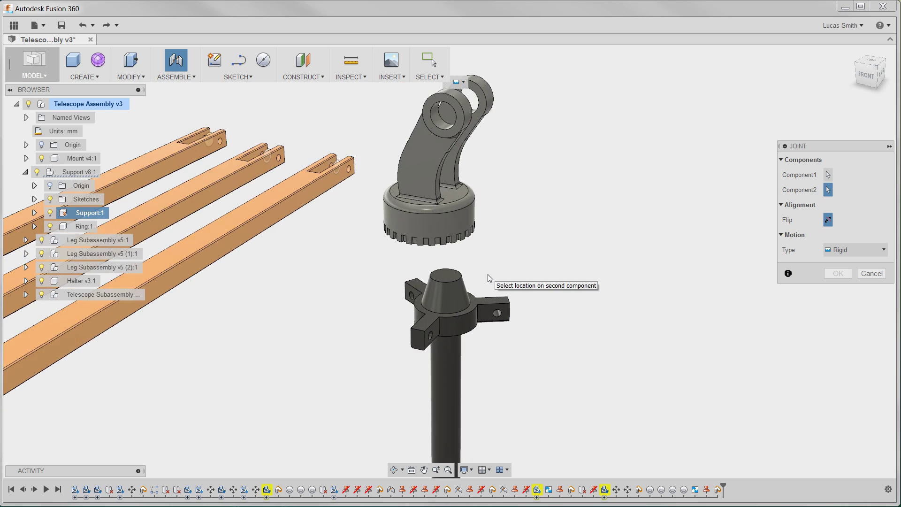
scroll(488, 274, up, 3)
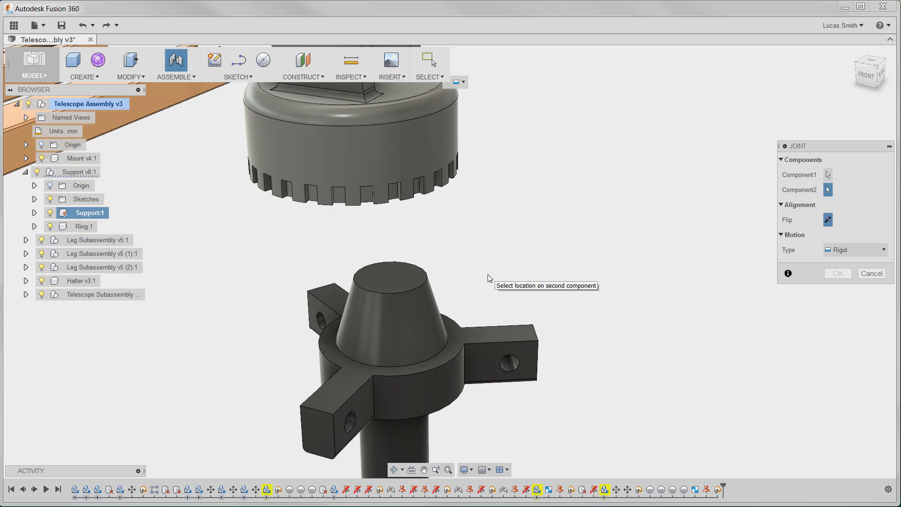
middle_drag(488, 274, 521, 243)
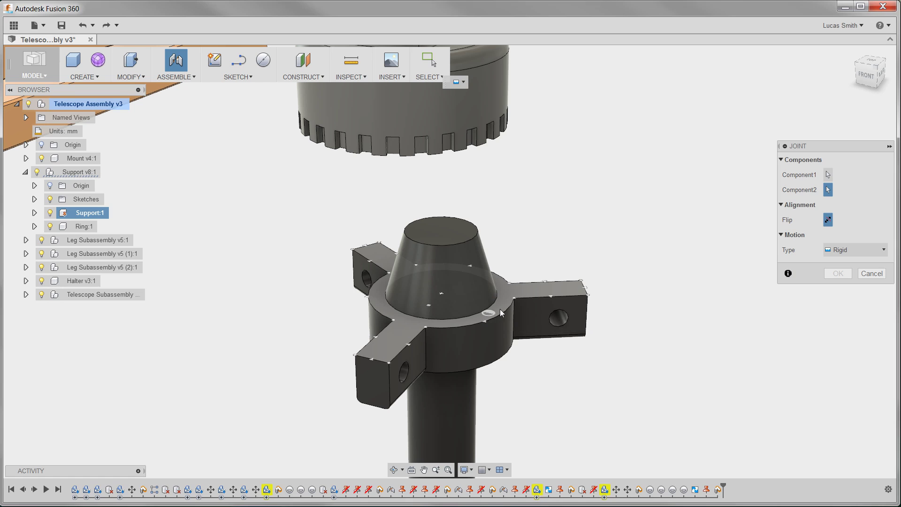
click(549, 316)
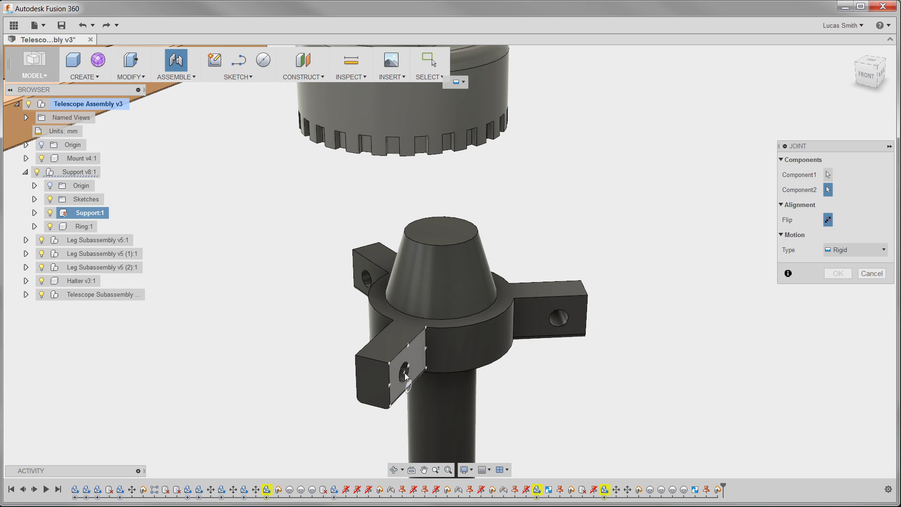
scroll(404, 374, up, 5)
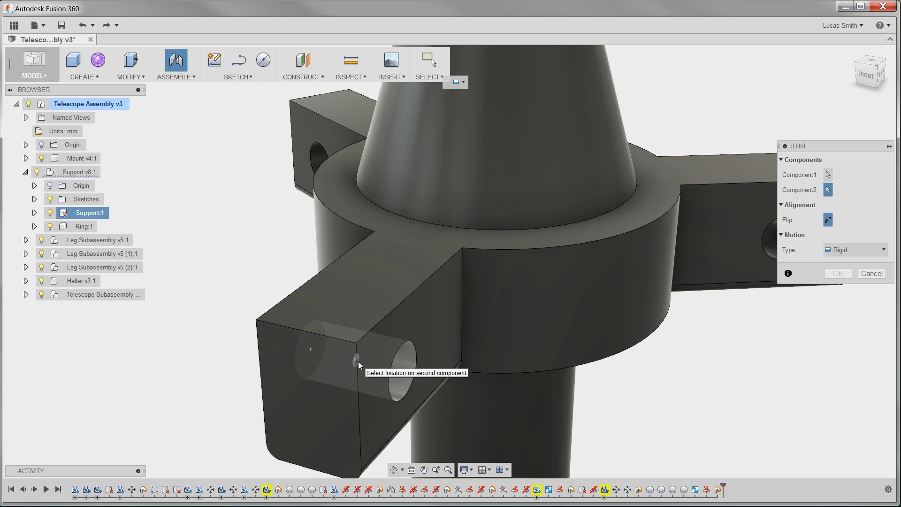
click(473, 297)
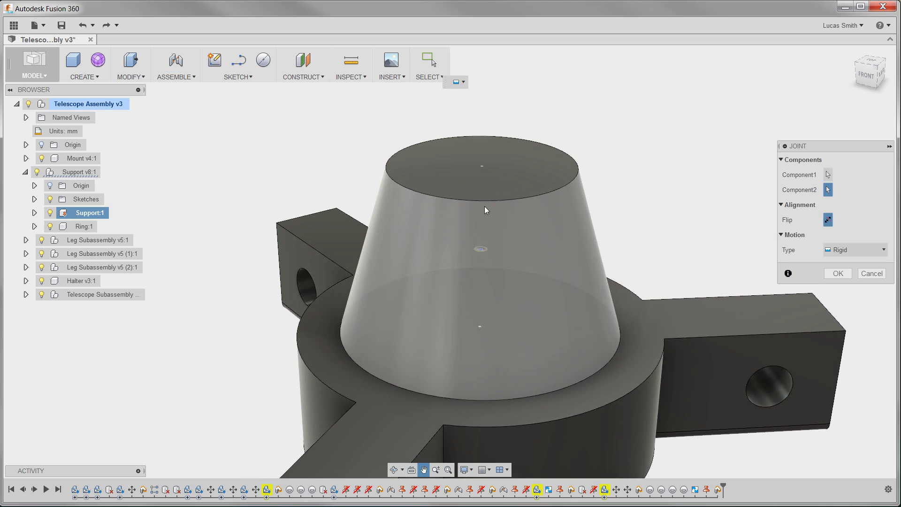
click(483, 164)
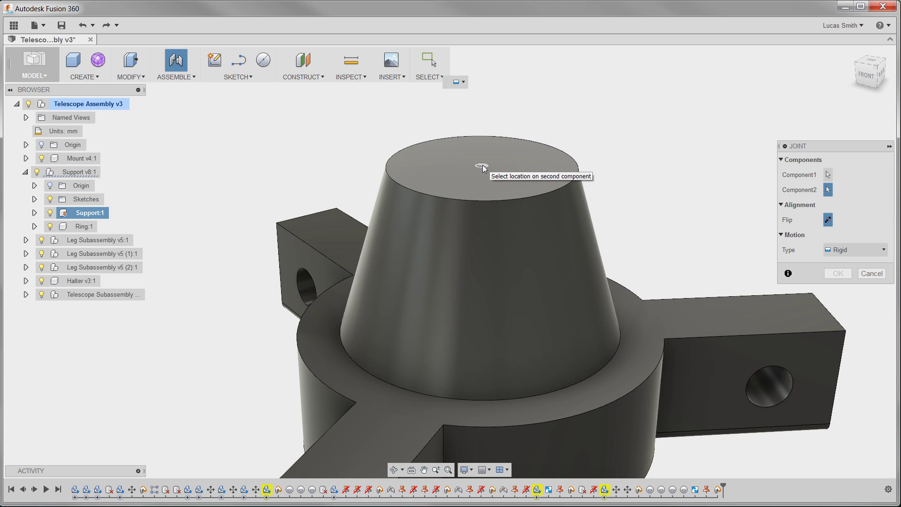
scroll(482, 164, down, 3)
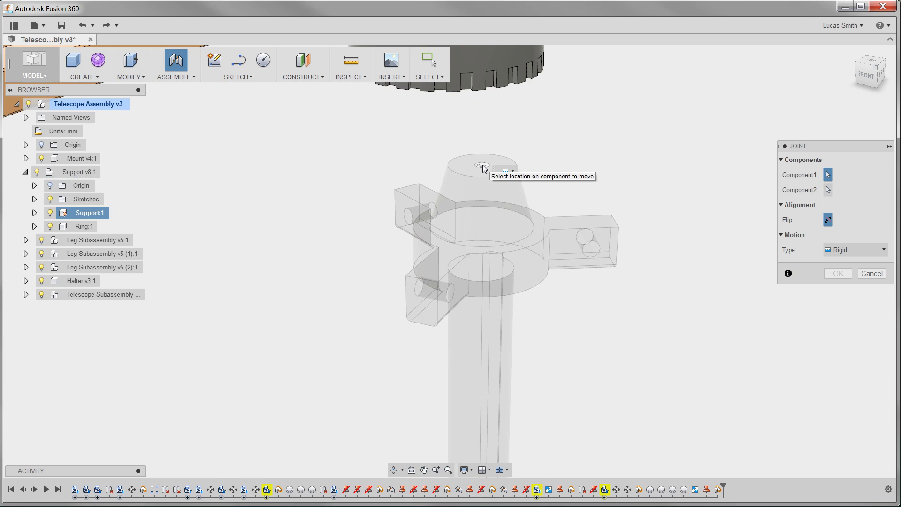
scroll(483, 165, down, 3)
Snap the joint to the toothed ring's bottom centre, seating the mount at 0.00 mm offset.
shift+middle_drag(492, 203, 523, 258)
middle_drag(510, 155, 517, 403)
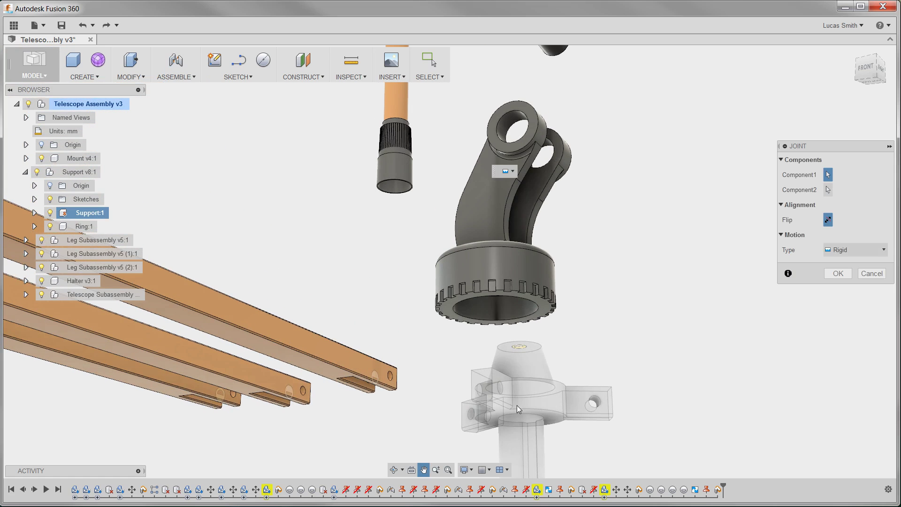
shift+middle_drag(506, 309, 506, 267)
scroll(494, 189, up, 5)
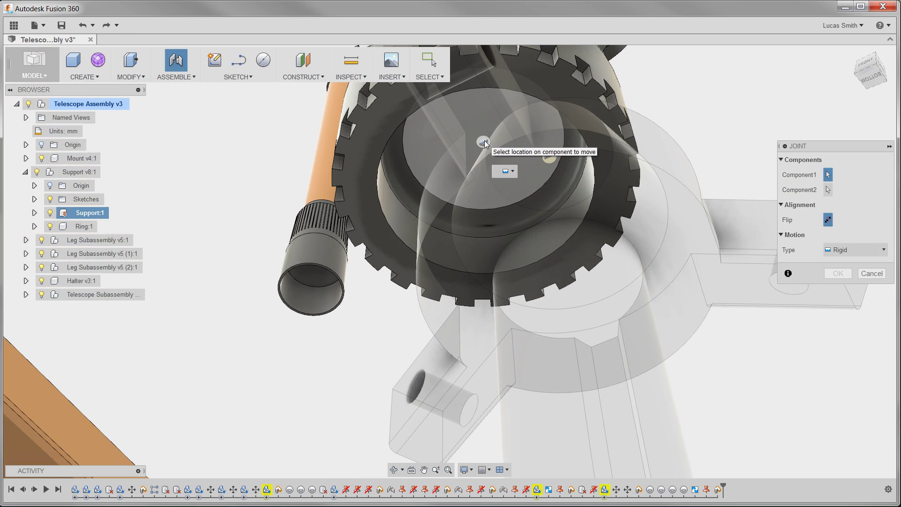
click(484, 140)
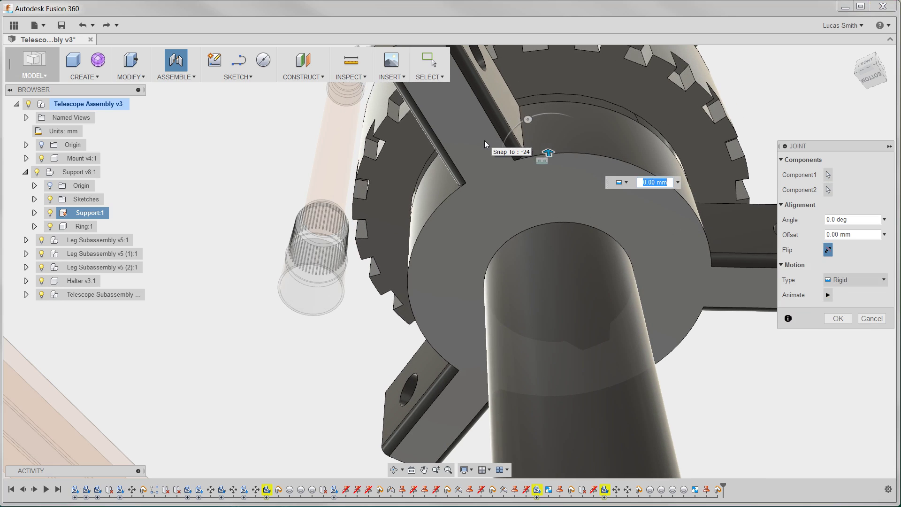
scroll(485, 140, down, 6)
shift+middle_drag(484, 140, 483, 156)
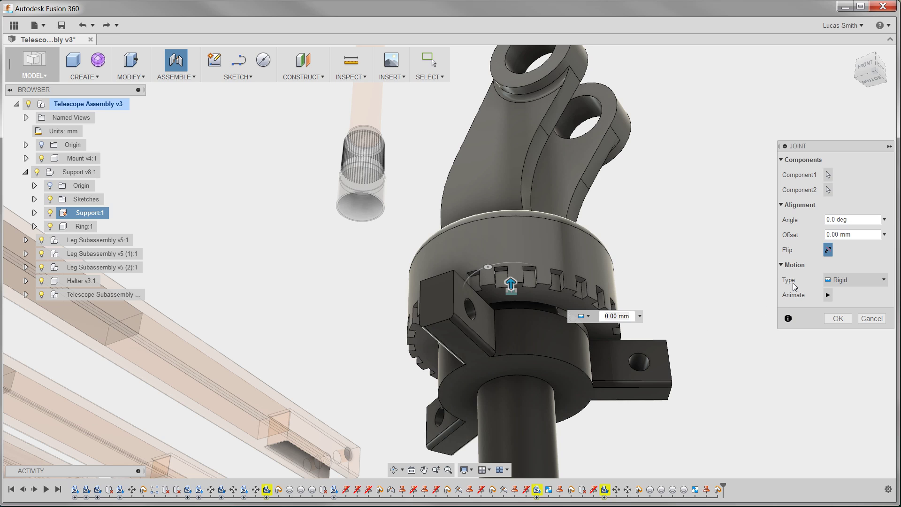
Change the joint motion to Revolute about the Z axis and confirm it as Rev9.
click(851, 280)
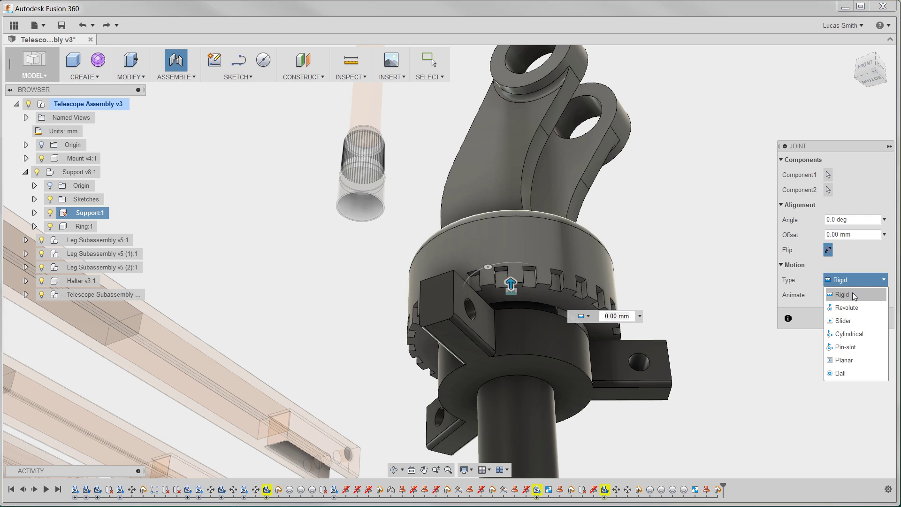
click(853, 294)
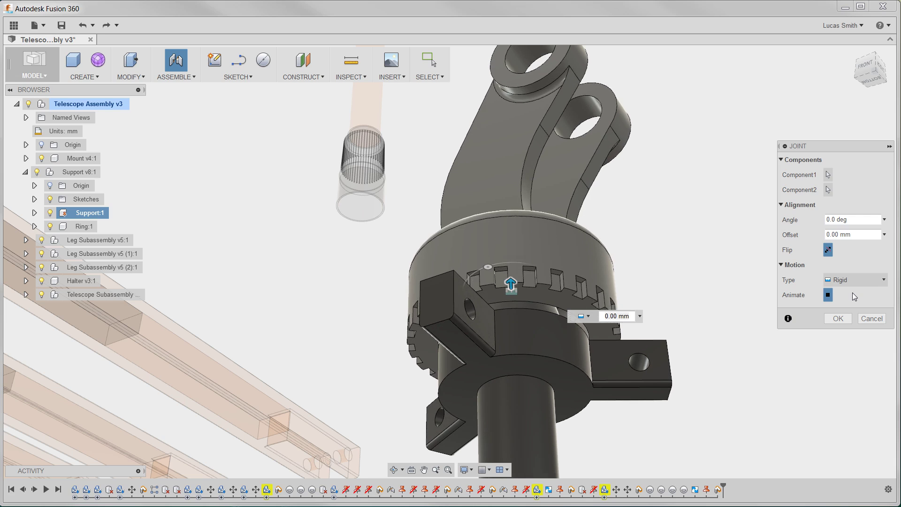
click(829, 295)
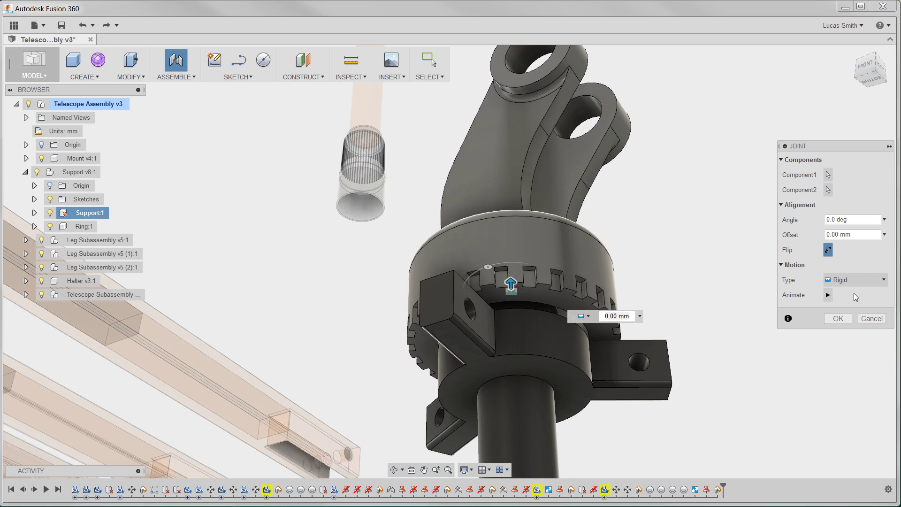
click(855, 280)
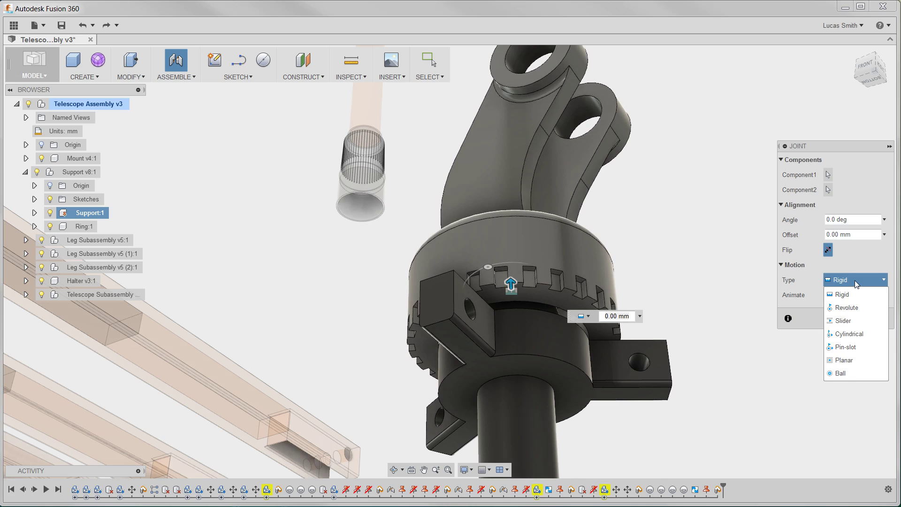
click(852, 308)
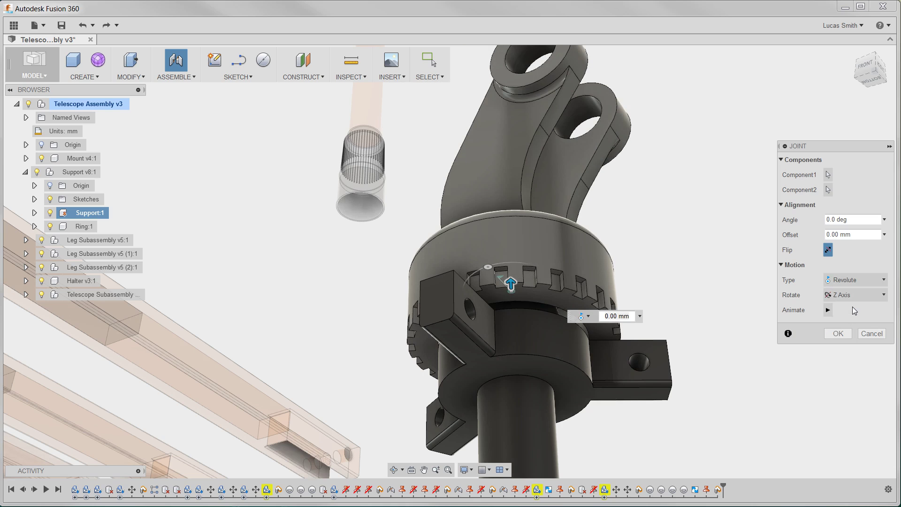
click(838, 333)
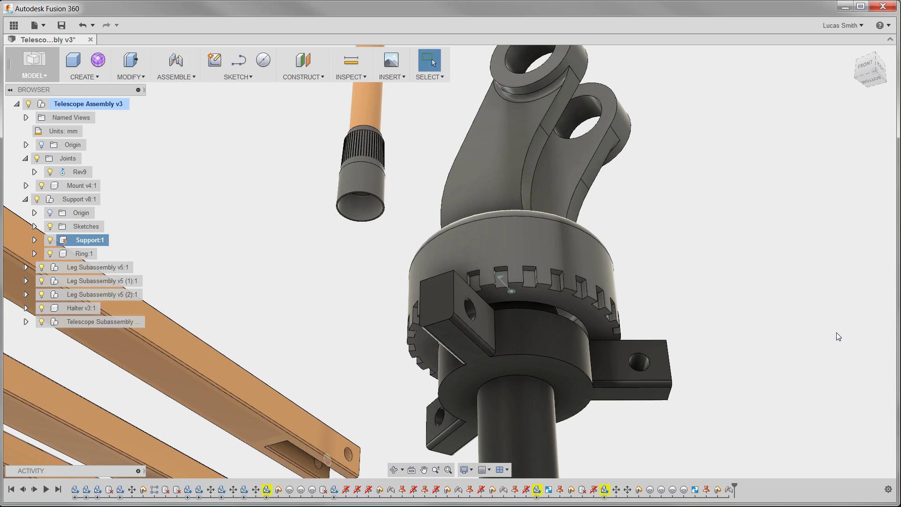
scroll(698, 336, down, 2)
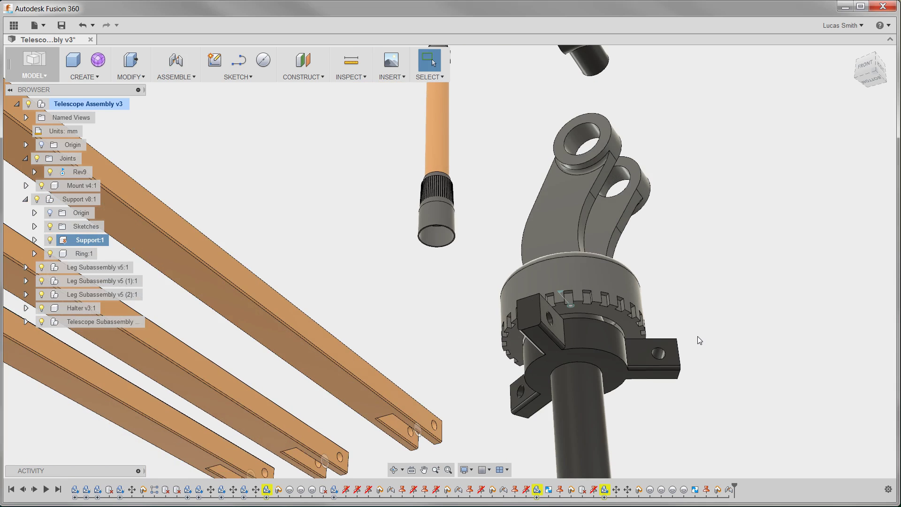
scroll(697, 336, down, 1)
middle_drag(692, 332, 597, 71)
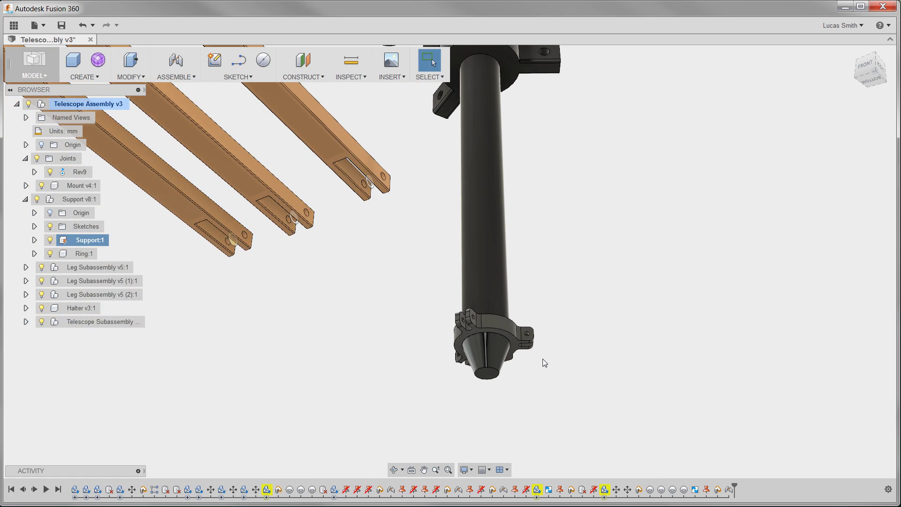
Repeat the joint, seating the clamp ring's edge on the lower cone's centre point.
scroll(543, 360, up, 2)
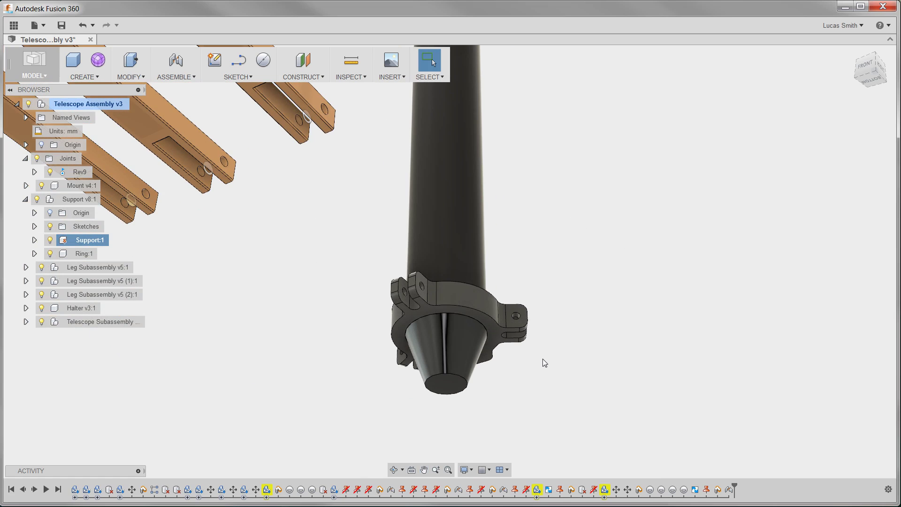
right_drag(621, 368, 621, 216)
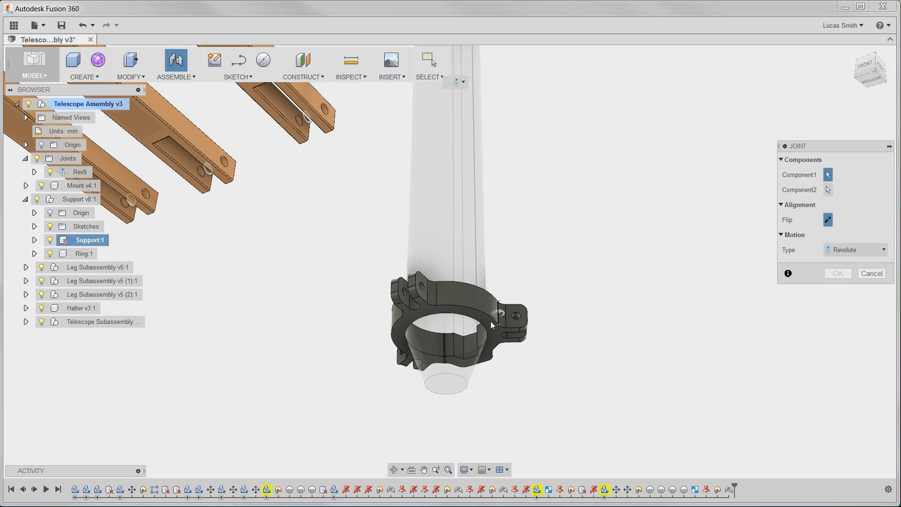
scroll(491, 321, up, 10)
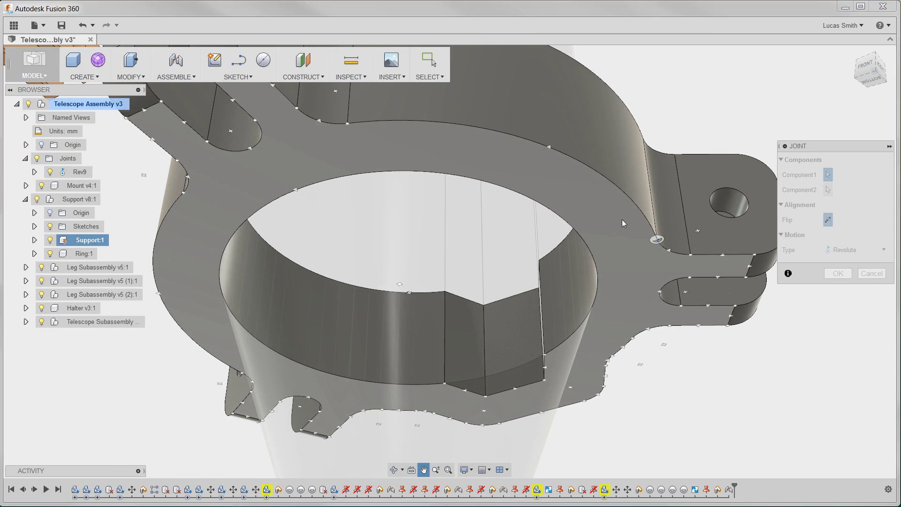
click(410, 295)
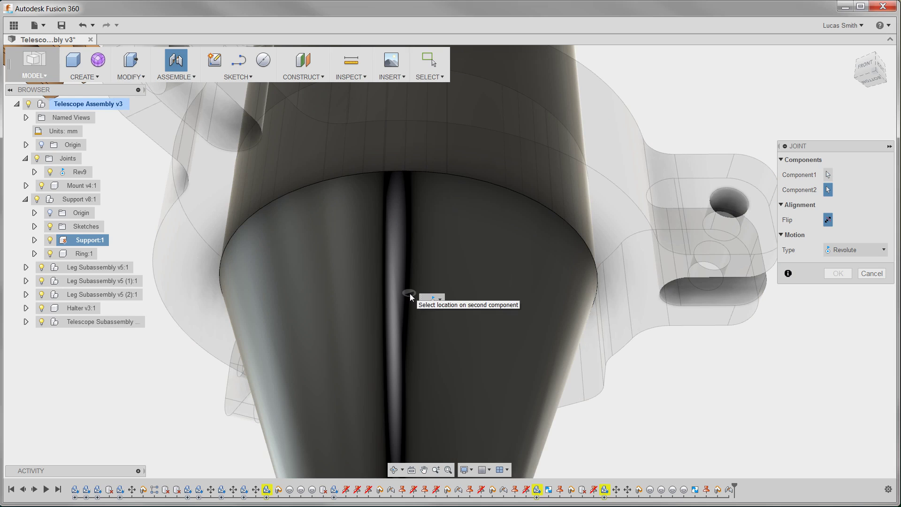
scroll(410, 295, down, 5)
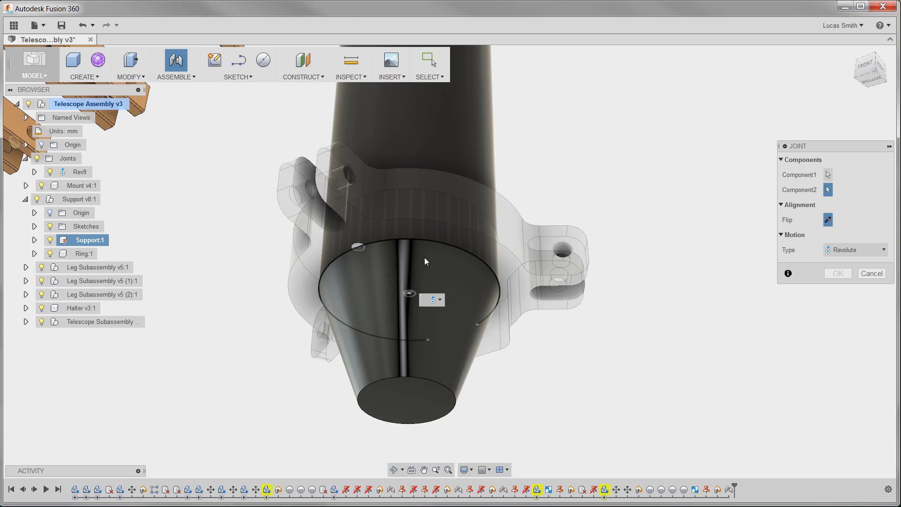
click(410, 293)
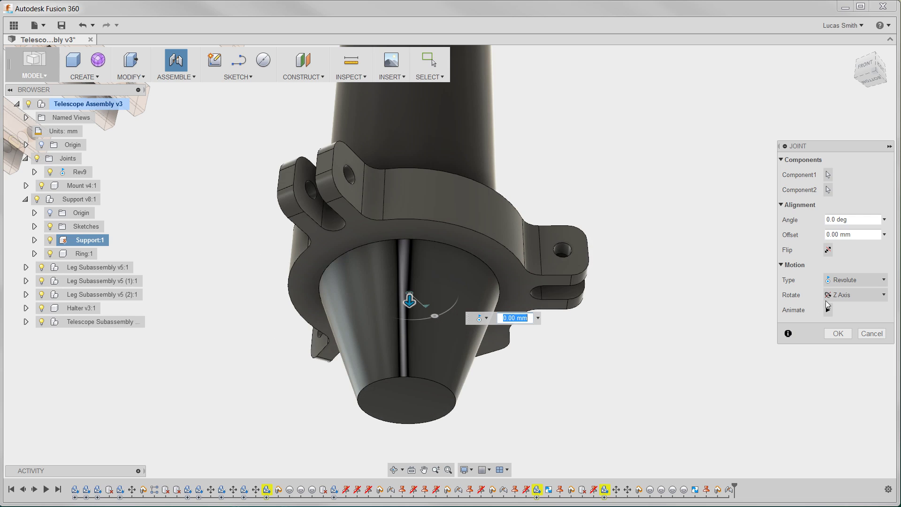
Make the joint a Slider along Z and confirm Slider2 so the clamp slides on the pole.
click(852, 282)
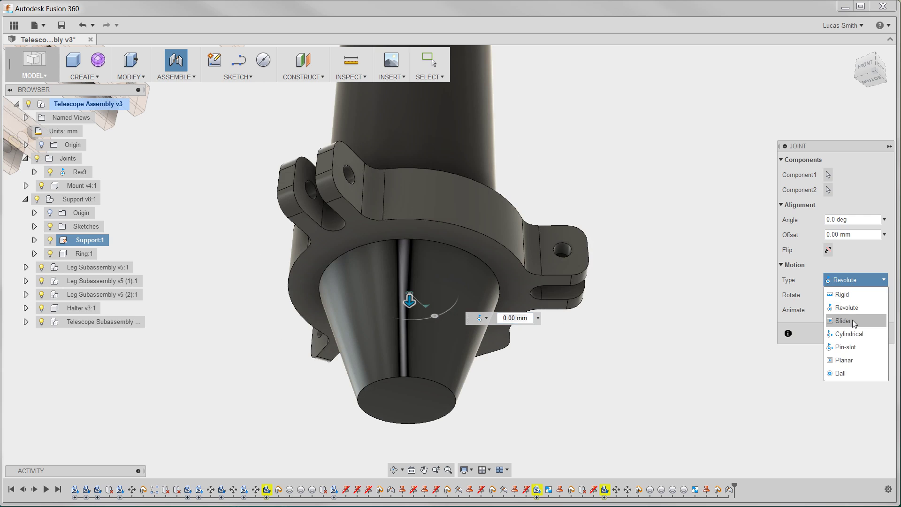
click(853, 319)
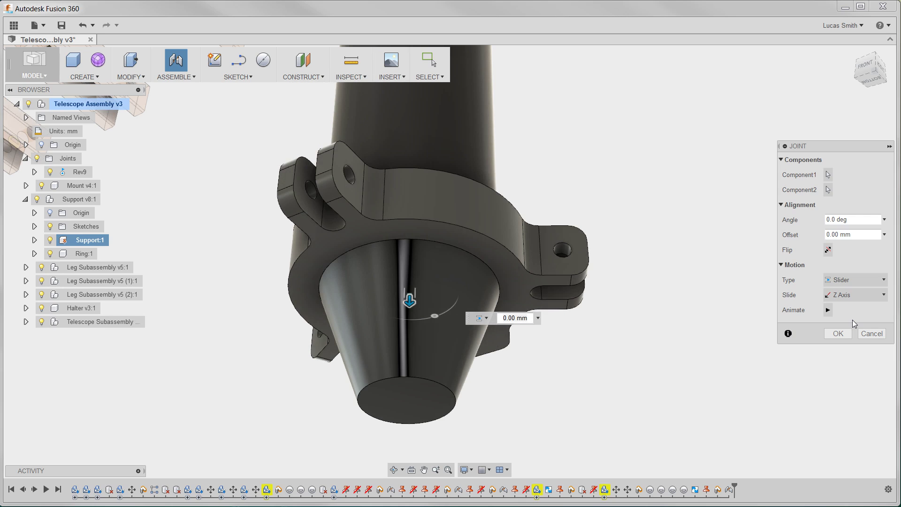
click(839, 333)
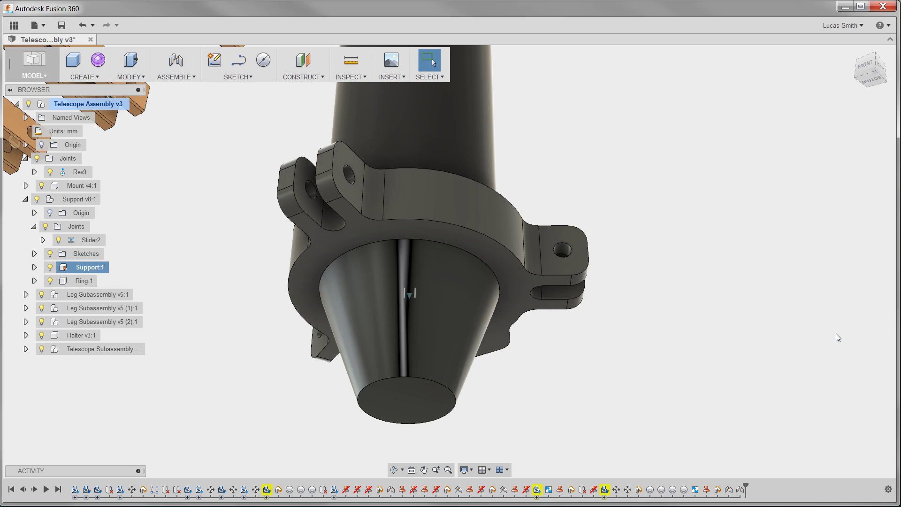
Fit the assembly, orbit to a near-front view, and zoom into the support's two pierced arms.
click(448, 469)
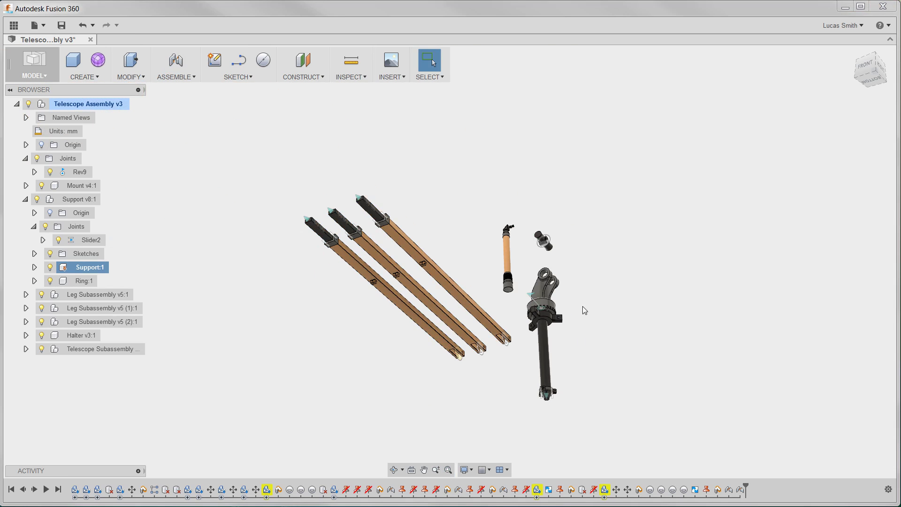
shift+middle_drag(582, 300, 579, 351)
scroll(574, 228, up, 8)
scroll(573, 228, up, 1)
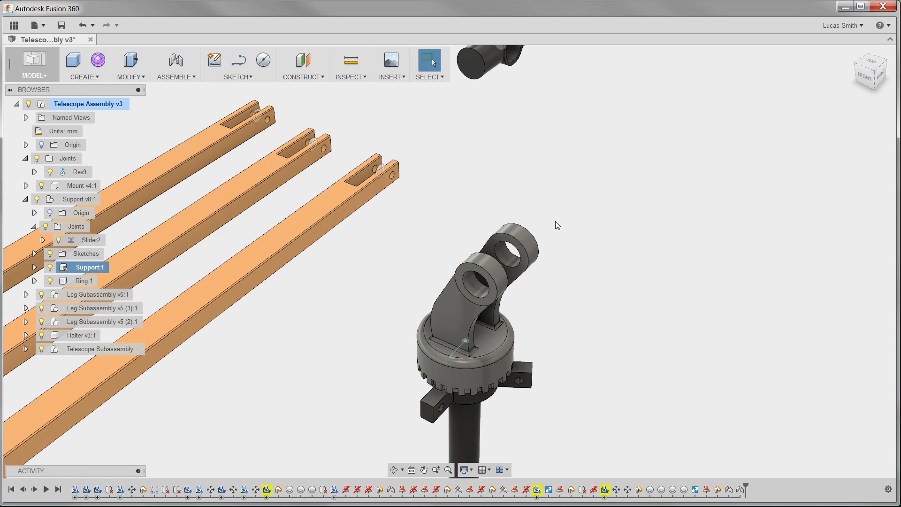
Start a new joint origin with its type set to Between two faces.
click(180, 77)
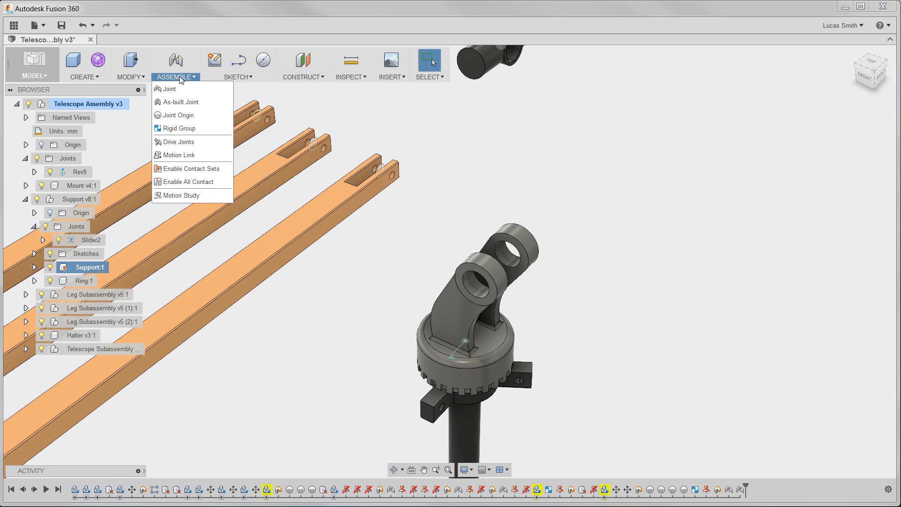
click(180, 117)
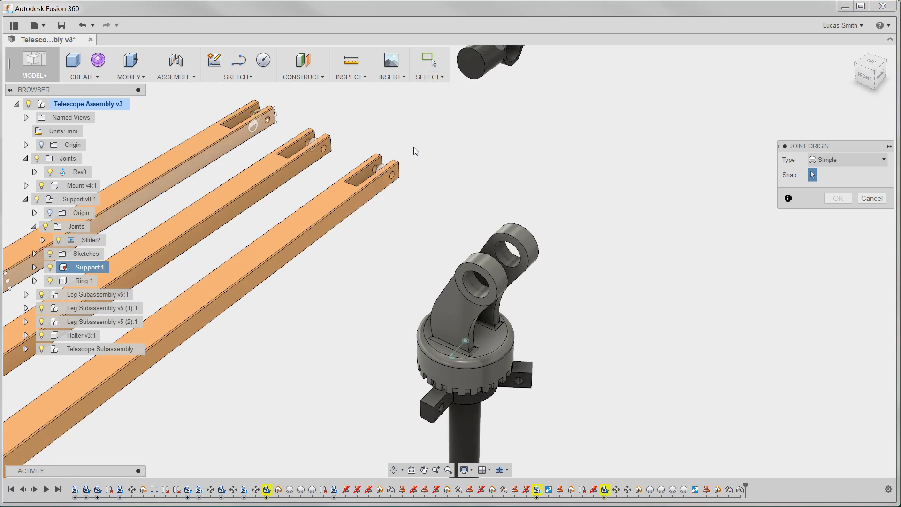
click(822, 159)
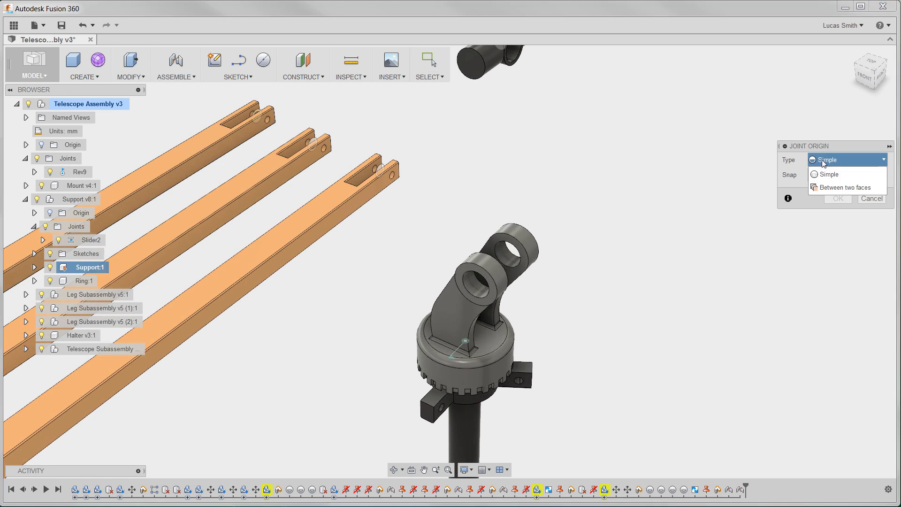
click(826, 188)
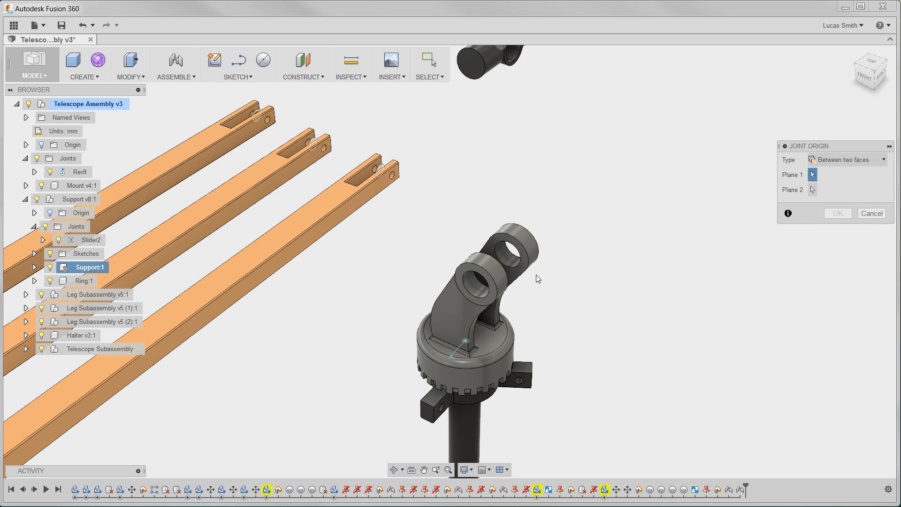
scroll(534, 274, up, 3)
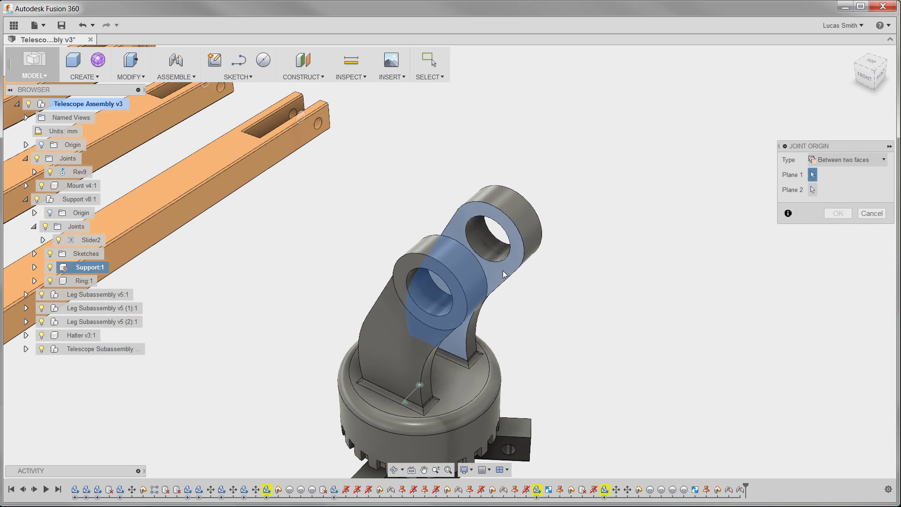
Pick both inner arm faces, snap to the hole centre, and confirm the joint origin.
click(503, 274)
shift+middle_drag(513, 286, 440, 264)
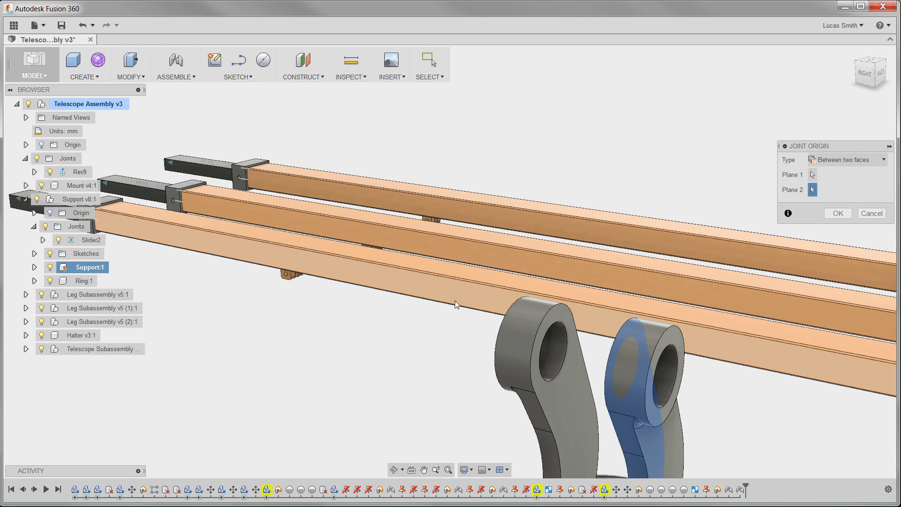
middle_drag(469, 346, 342, 215)
click(436, 268)
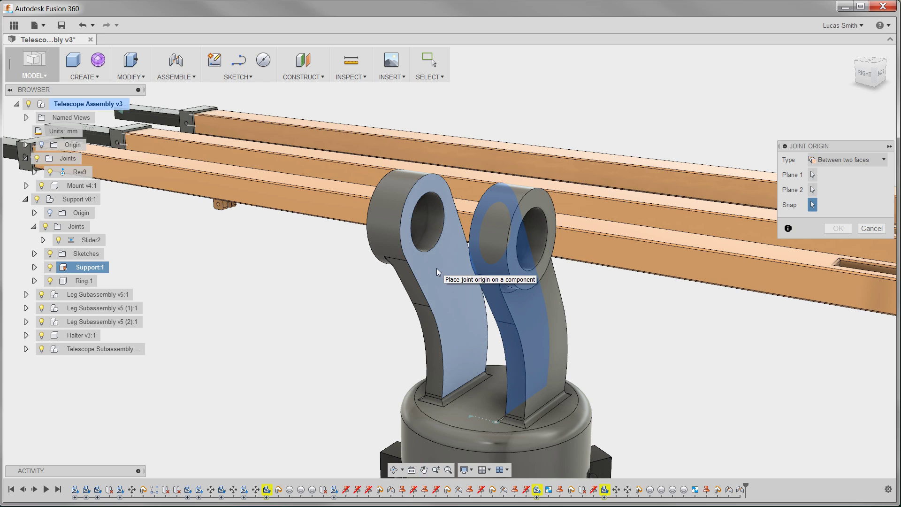
click(435, 247)
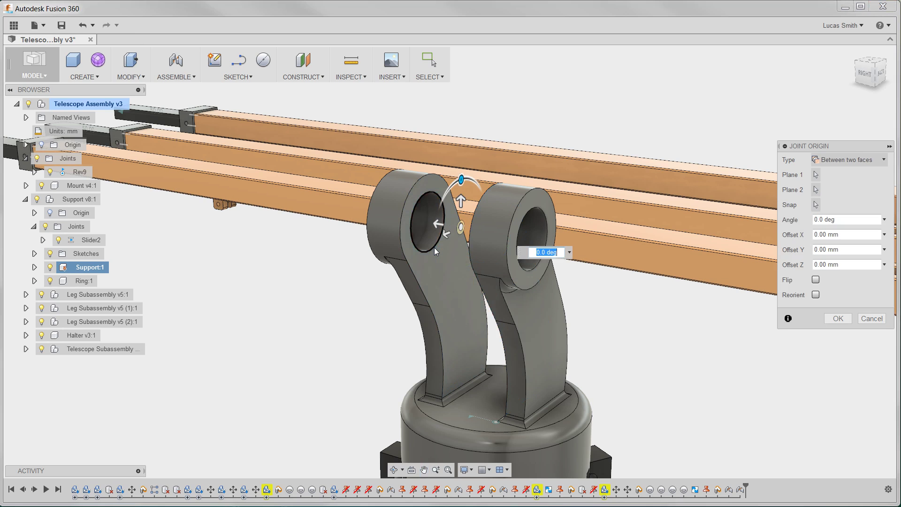
click(840, 319)
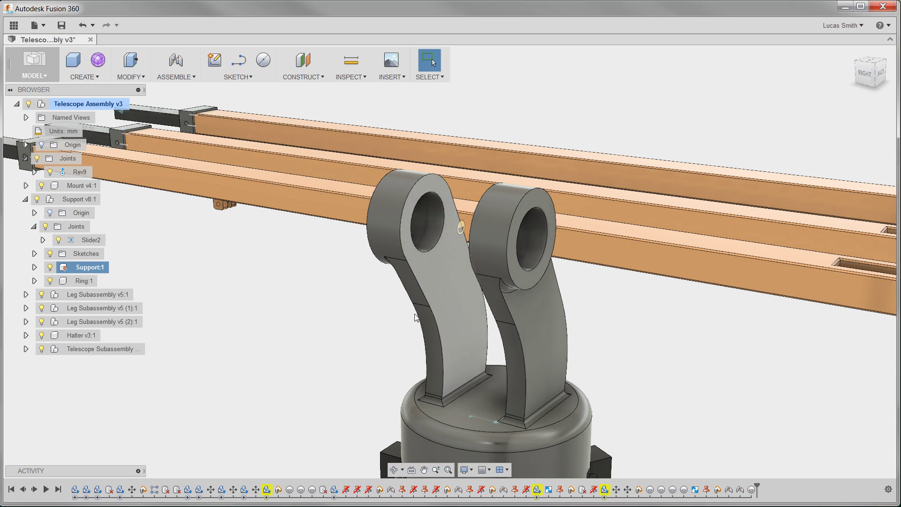
shift+middle_drag(358, 307, 435, 300)
scroll(434, 301, down, 5)
middle_drag(476, 206, 474, 240)
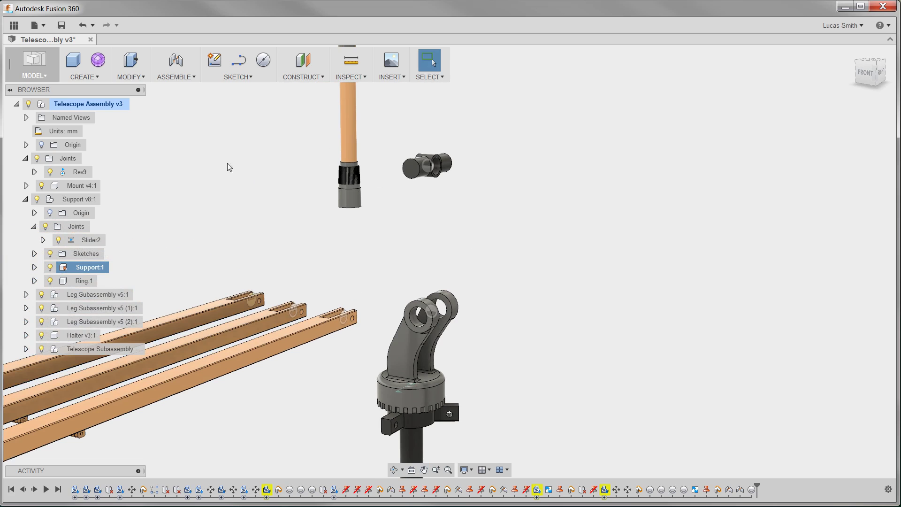
Joint the barrel piece's snap point to the arms' hole as revolute joint Rev10 about Z.
click(176, 78)
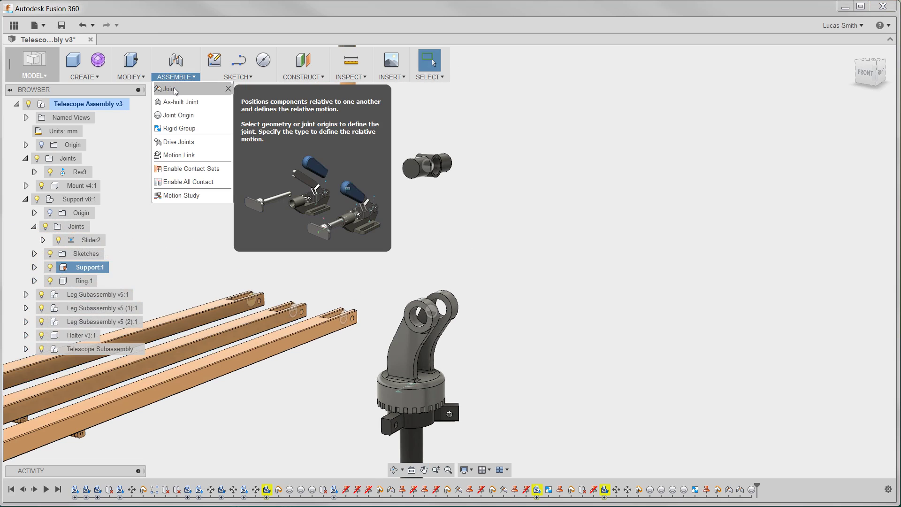
click(174, 88)
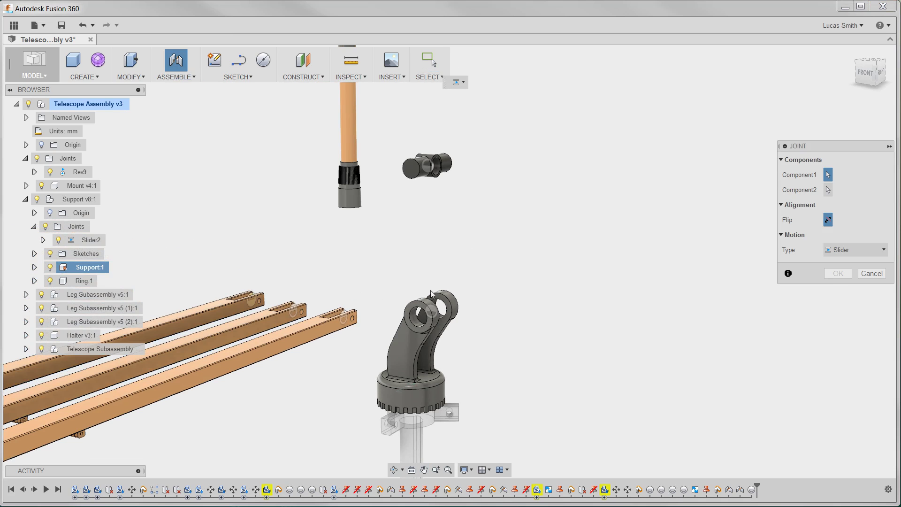
scroll(459, 311, up, 1)
scroll(458, 310, up, 6)
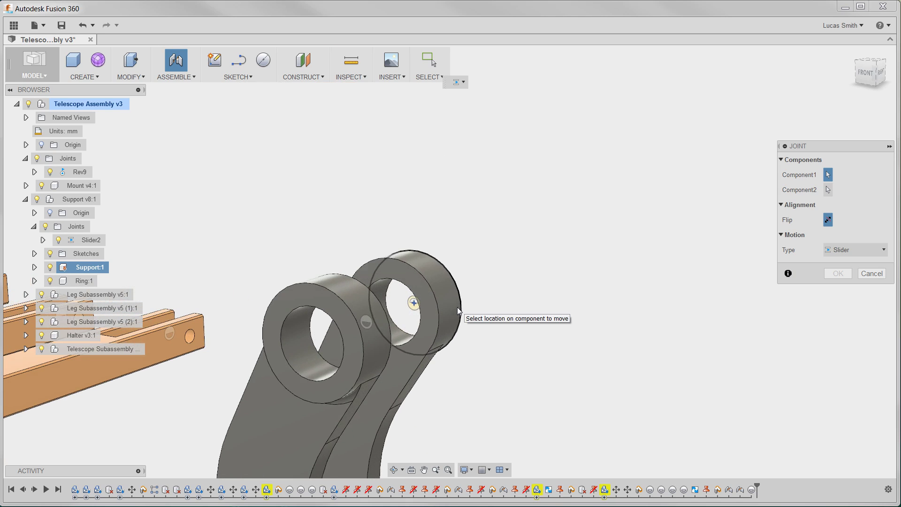
click(367, 318)
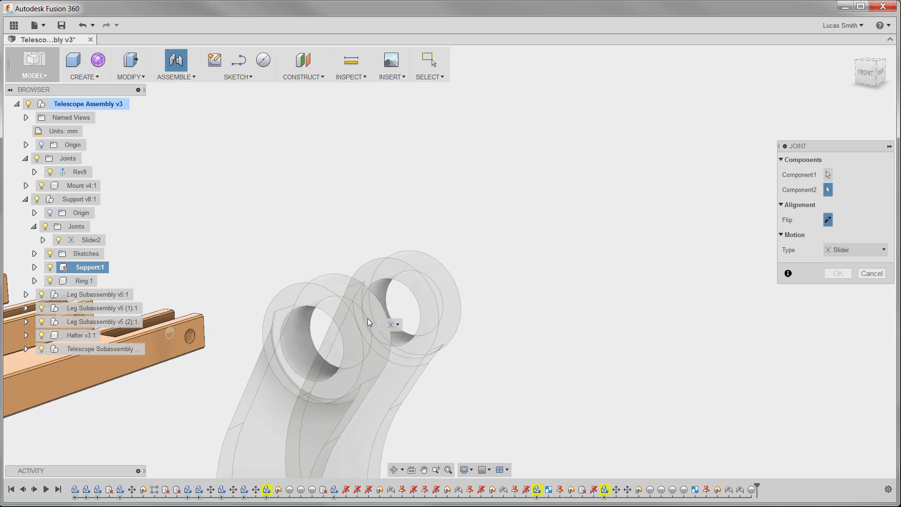
scroll(368, 318, down, 4)
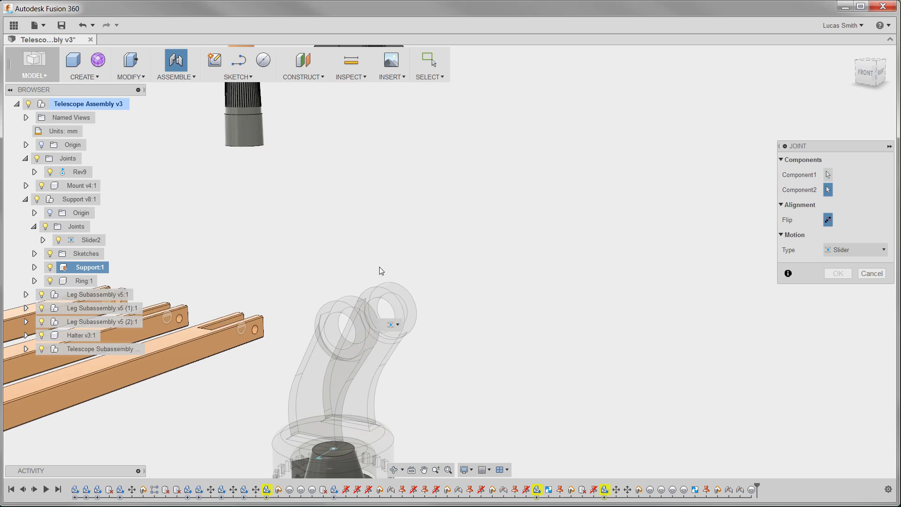
middle_drag(401, 150, 402, 246)
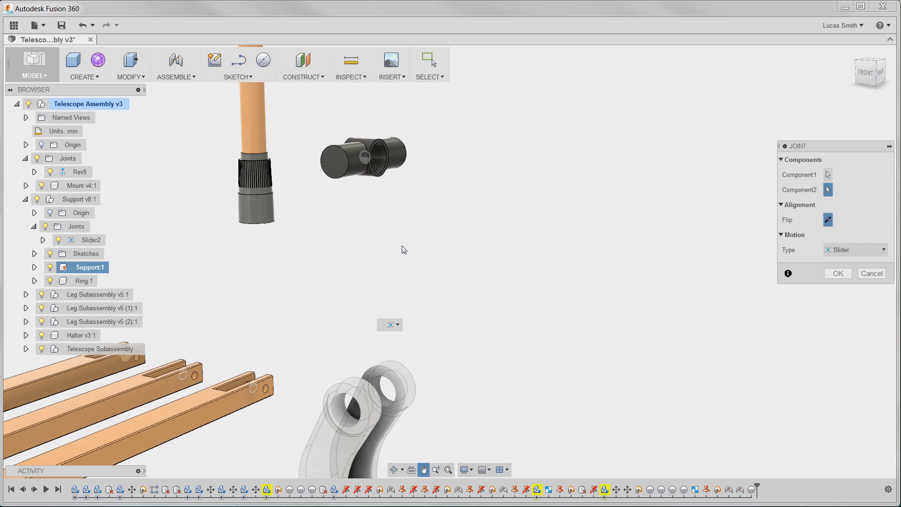
click(366, 159)
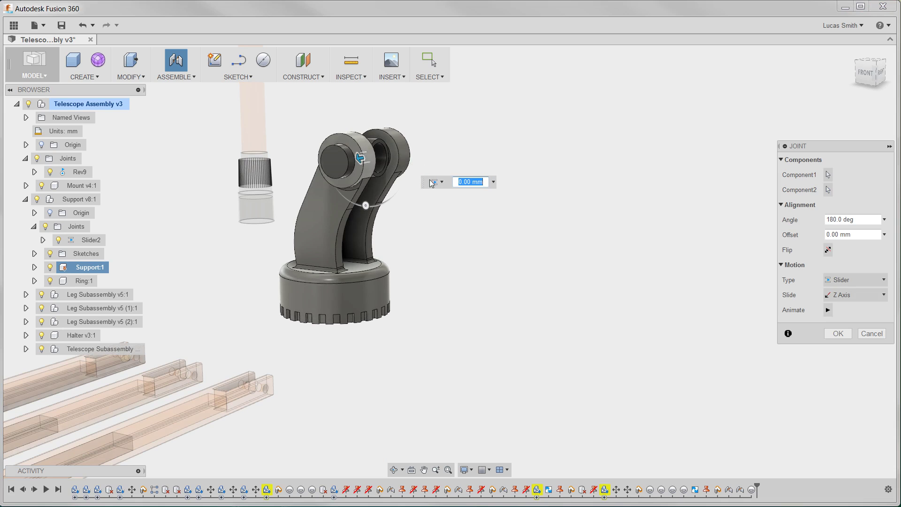
click(837, 281)
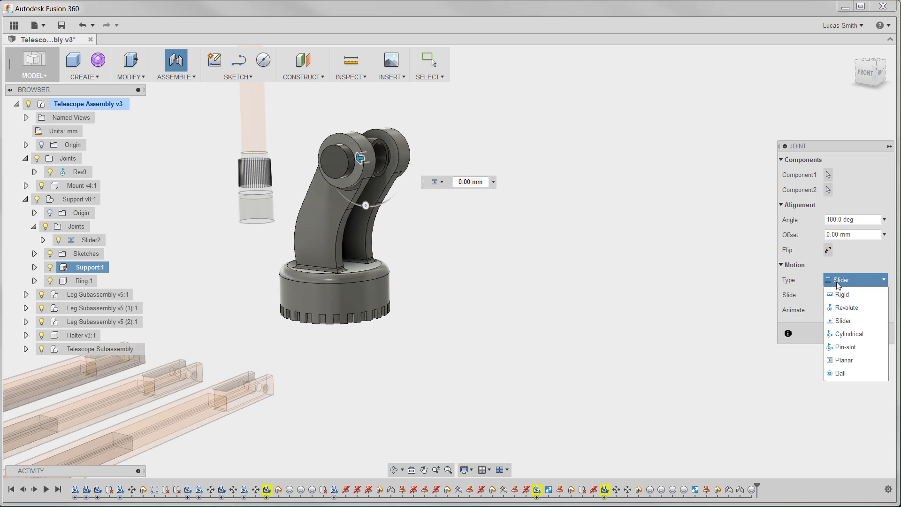
click(839, 308)
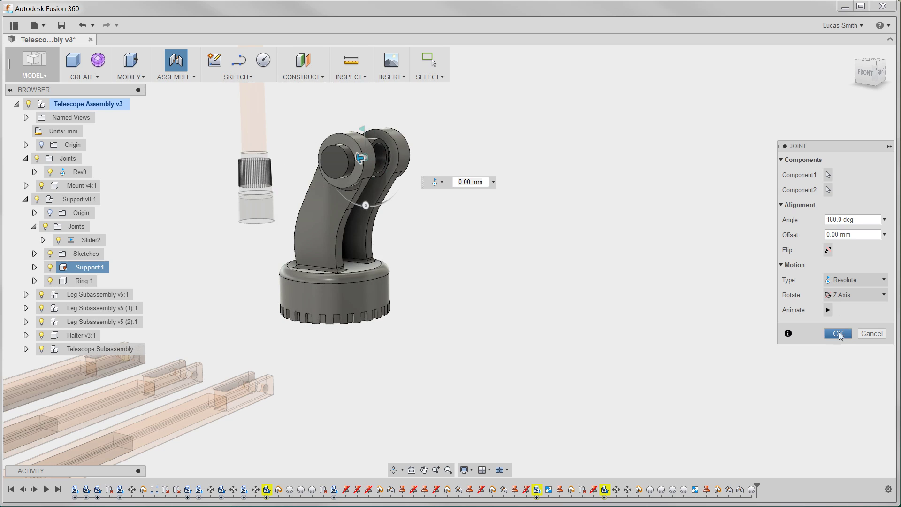
click(839, 333)
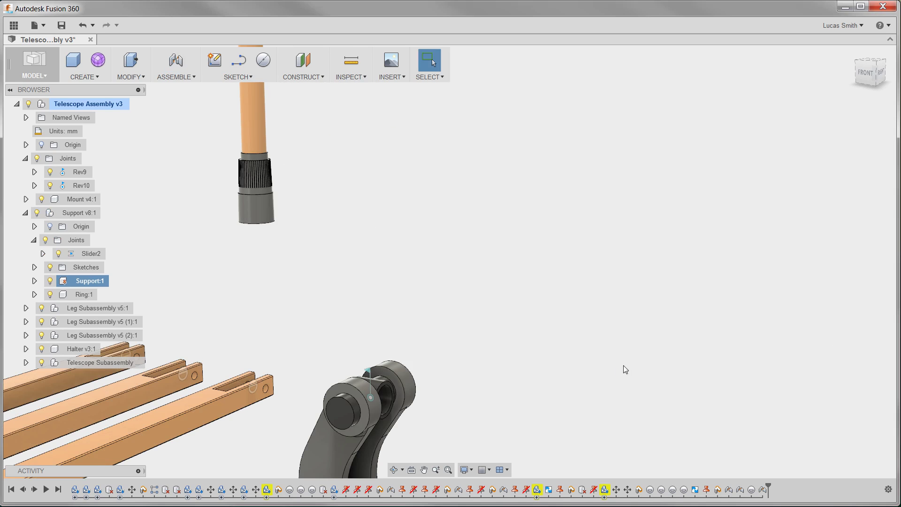
Swing the support head about Rev10, then zoom out to see the whole assembly.
middle_drag(502, 388, 554, 179)
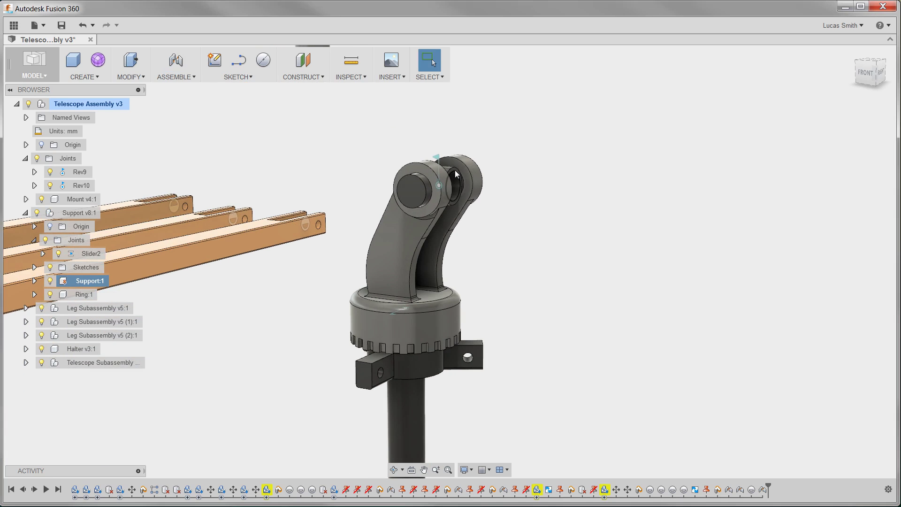
drag(454, 175, 438, 184)
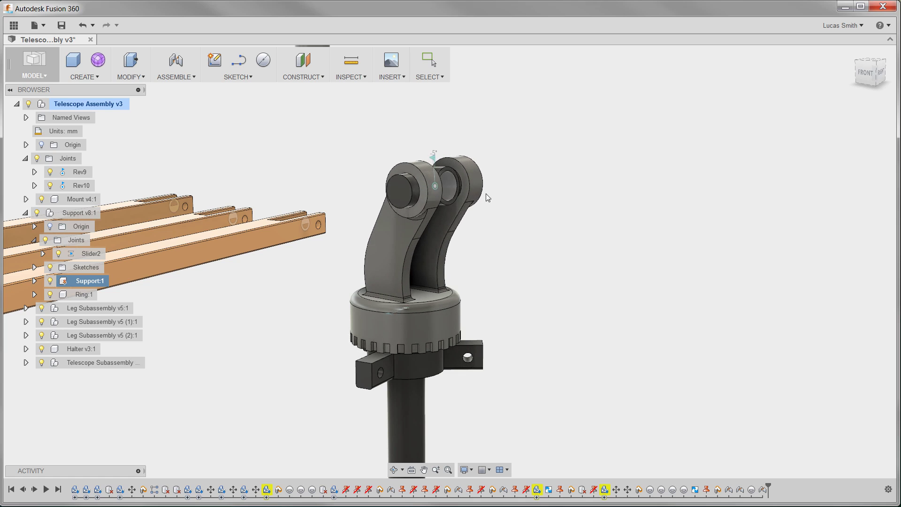
scroll(520, 209, down, 10)
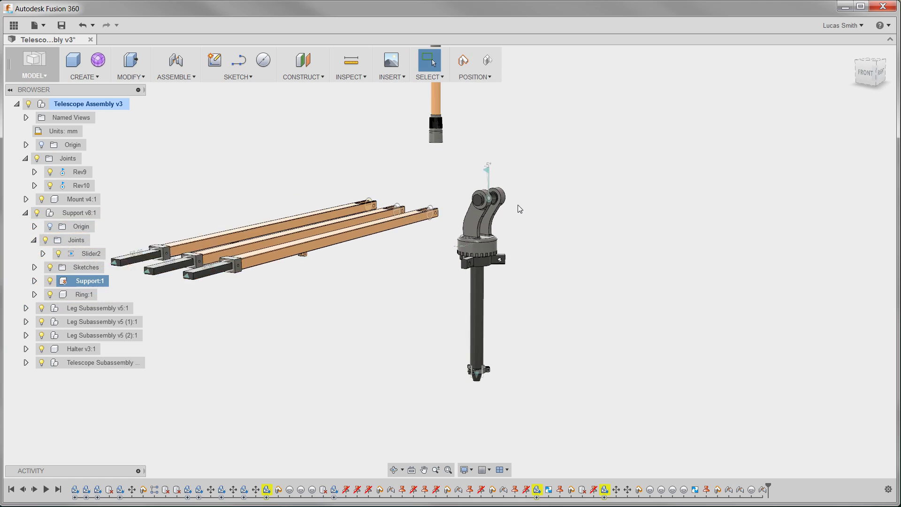
middle_drag(519, 139, 516, 236)
scroll(517, 236, up, 5)
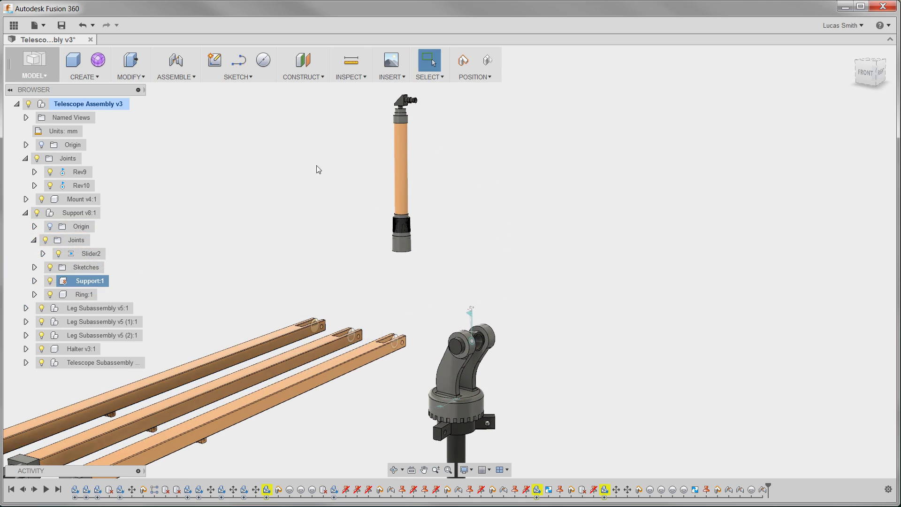
Start a new joint with its motion type set to Cylindrical.
click(177, 75)
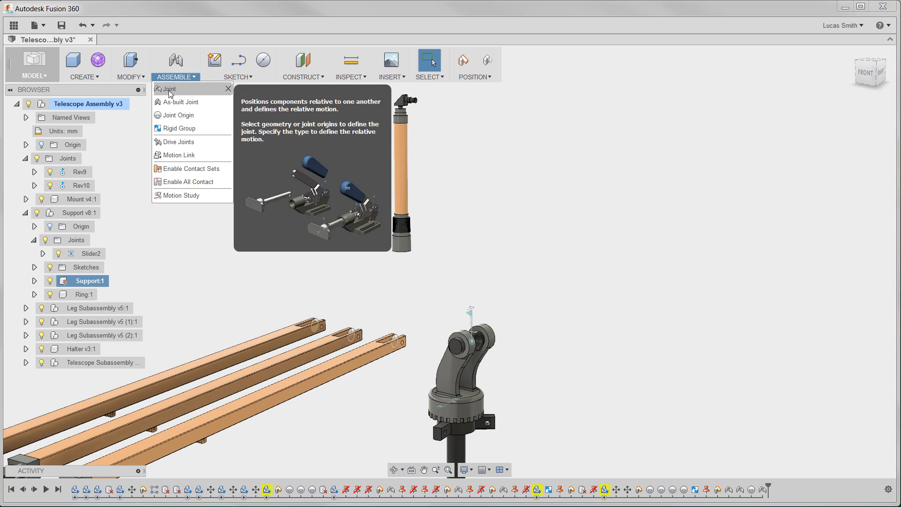
click(171, 91)
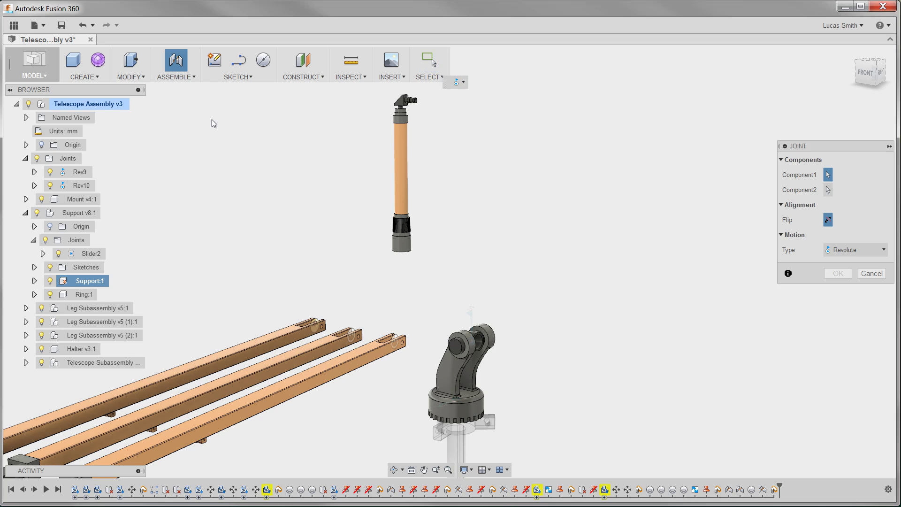
click(840, 253)
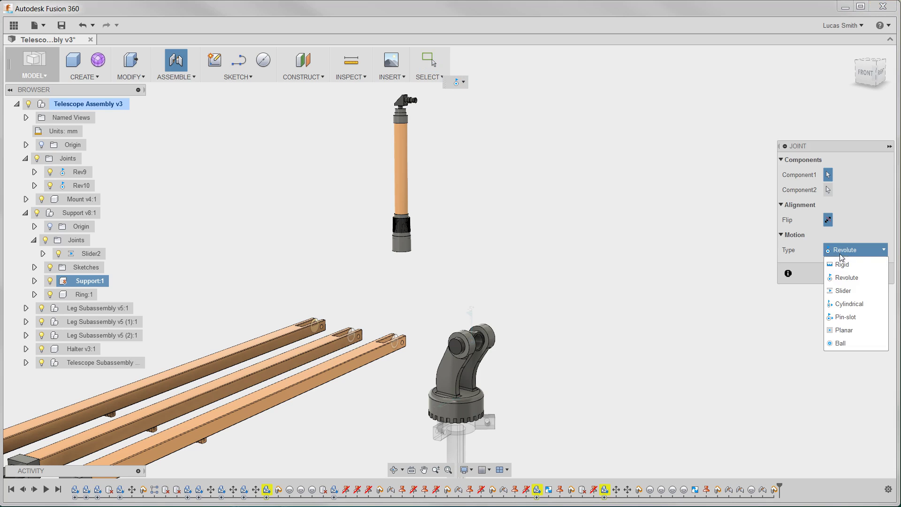
click(849, 305)
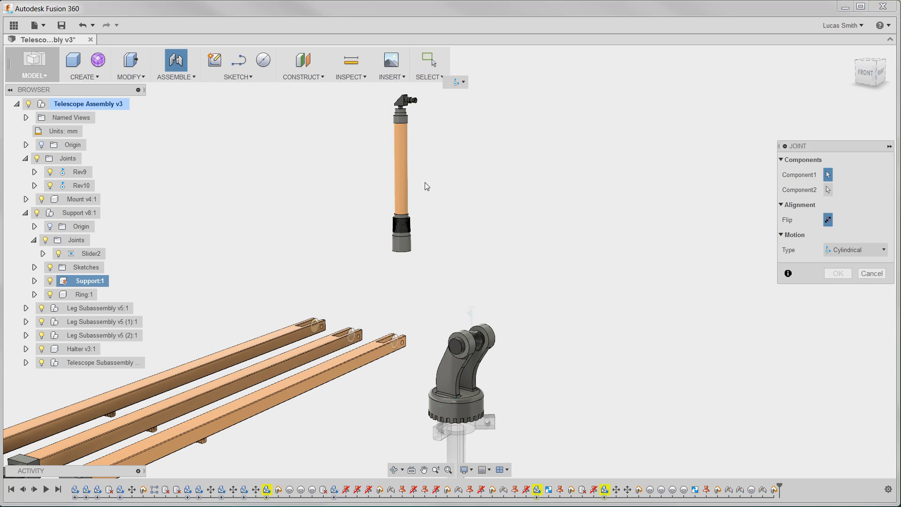
scroll(478, 338, up, 2)
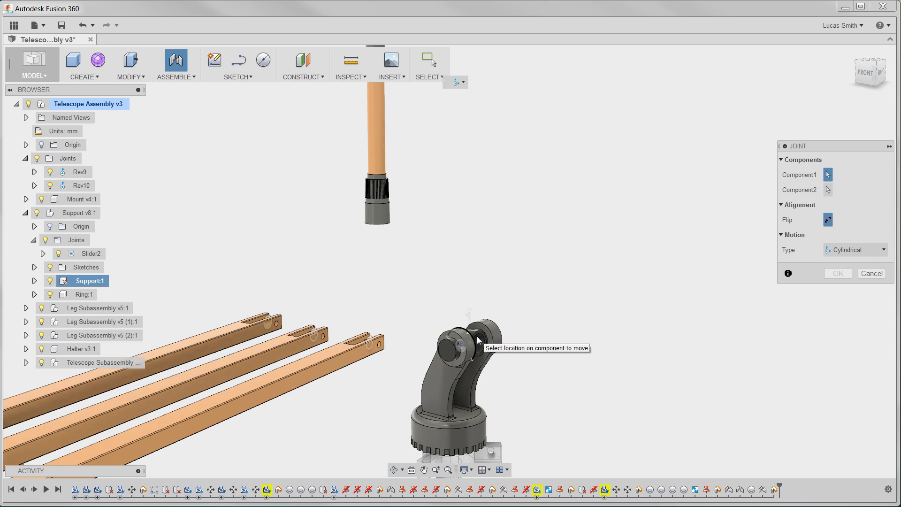
middle_drag(442, 255, 446, 306)
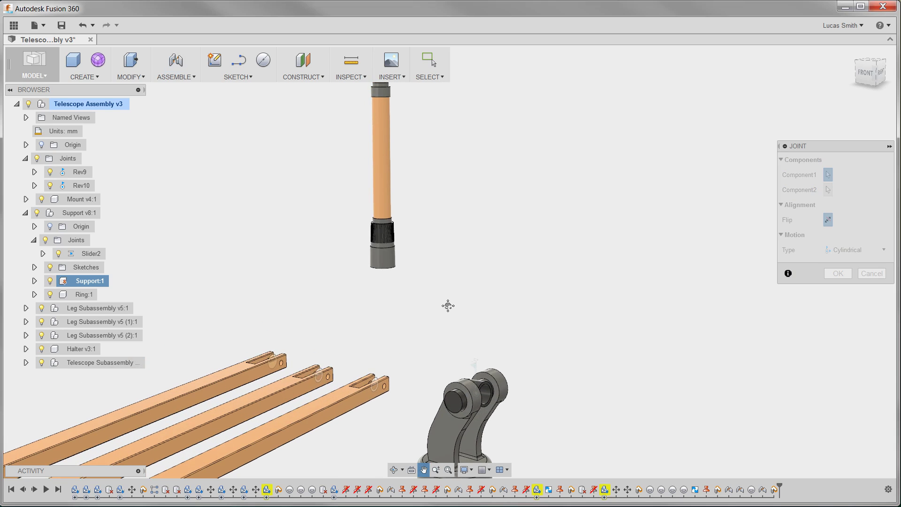
Attach the telescope tube to the mount's bearing and preview its cylindrical motion.
click(384, 162)
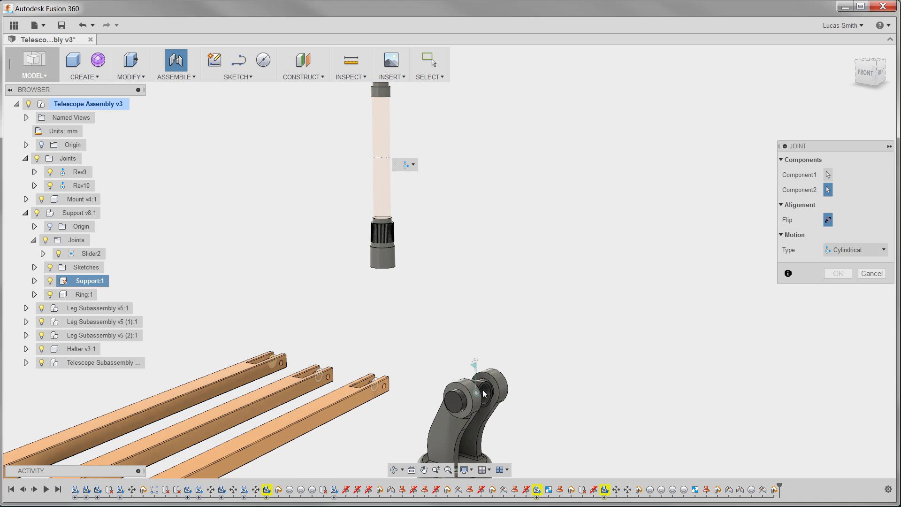
scroll(481, 395, up, 5)
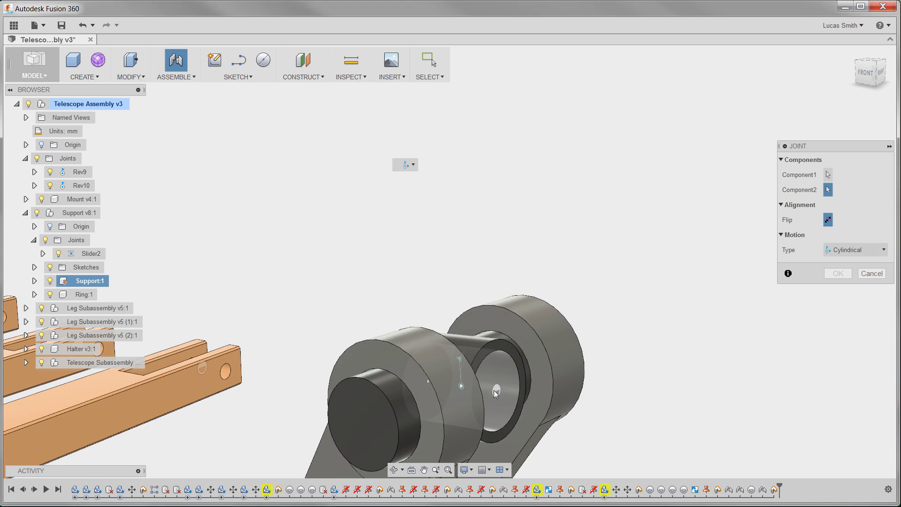
click(463, 389)
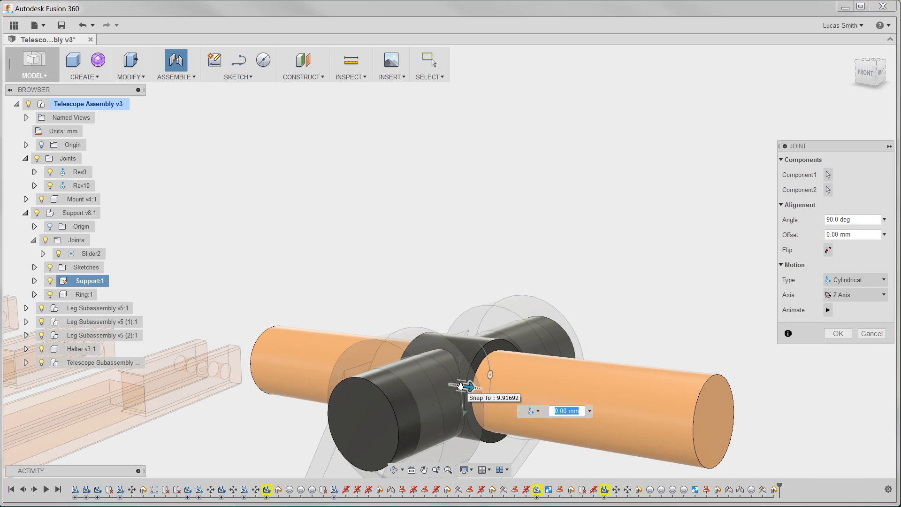
click(844, 280)
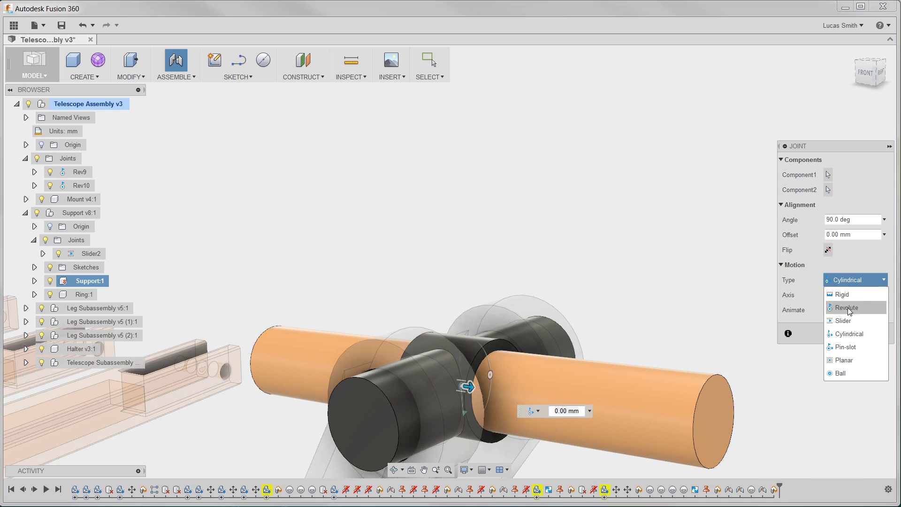
click(845, 331)
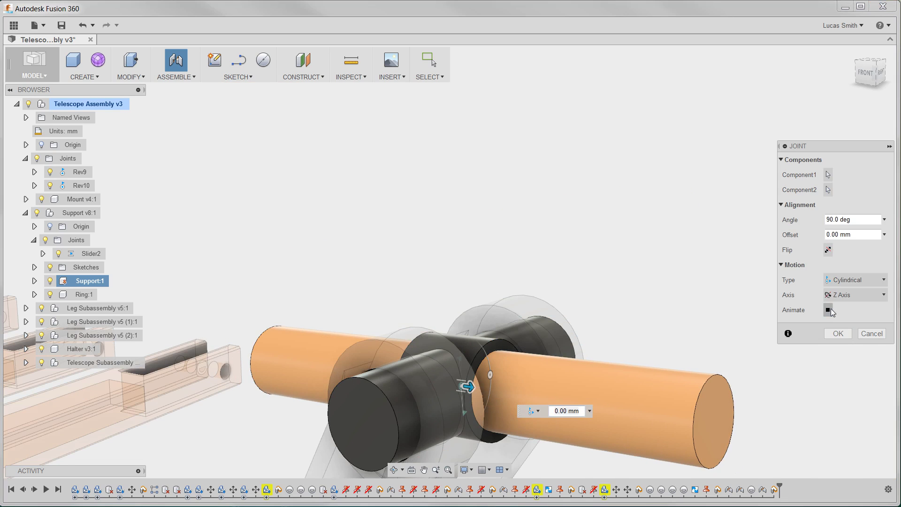
click(829, 310)
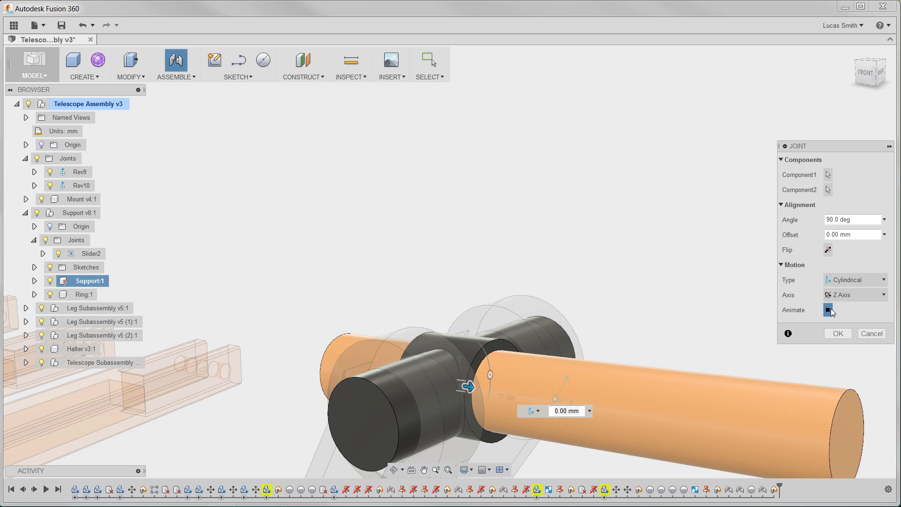
click(829, 310)
Confirm cylindrical joint Cyl11 and fit the whole tripod assembly in view.
click(839, 334)
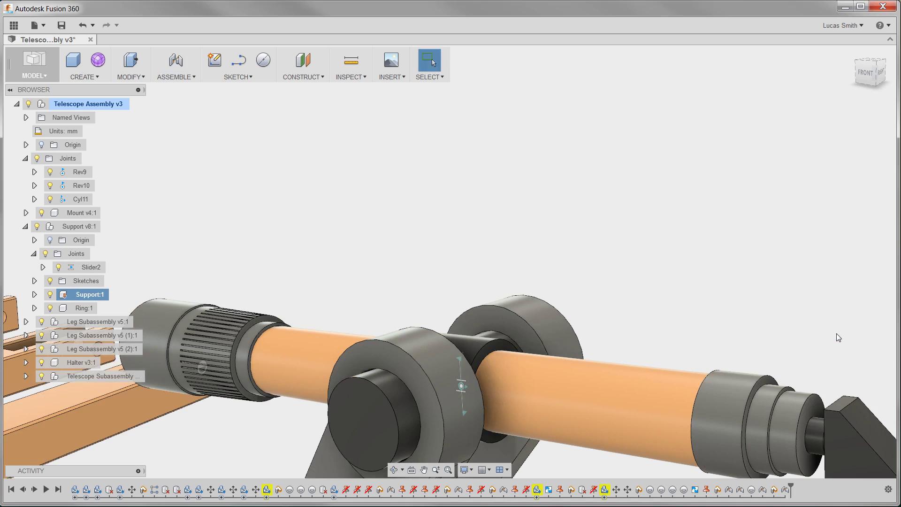
middle_drag(835, 332, 639, 162)
scroll(772, 211, down, 5)
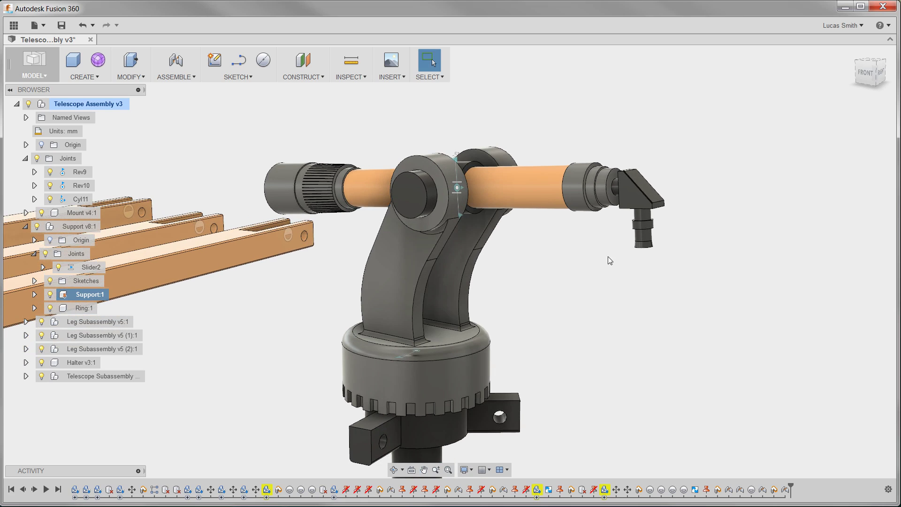
click(448, 470)
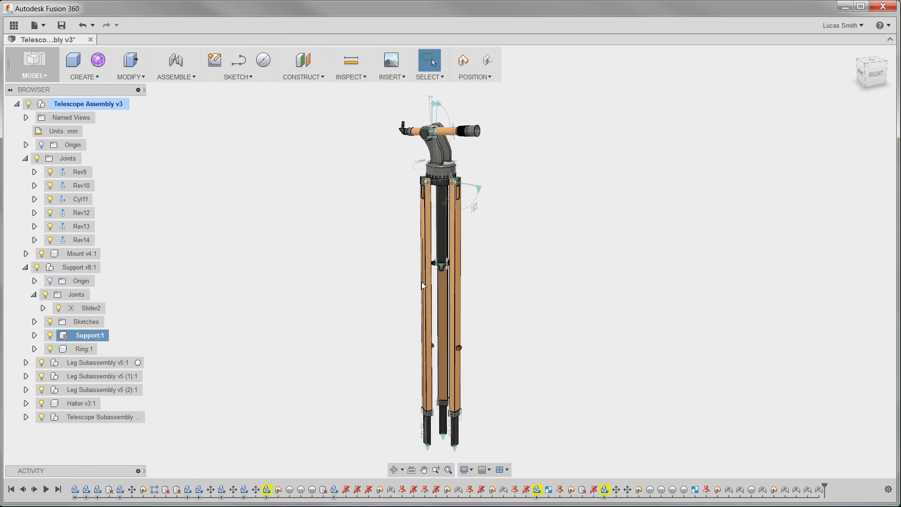
Test-swing the front leg, undo the move, and select its top hinge joint Rev12.
mouse_move(422, 282)
mouse_down()
mouse_move(360, 251)
mouse_move(408, 281)
mouse_up()
click(83, 25)
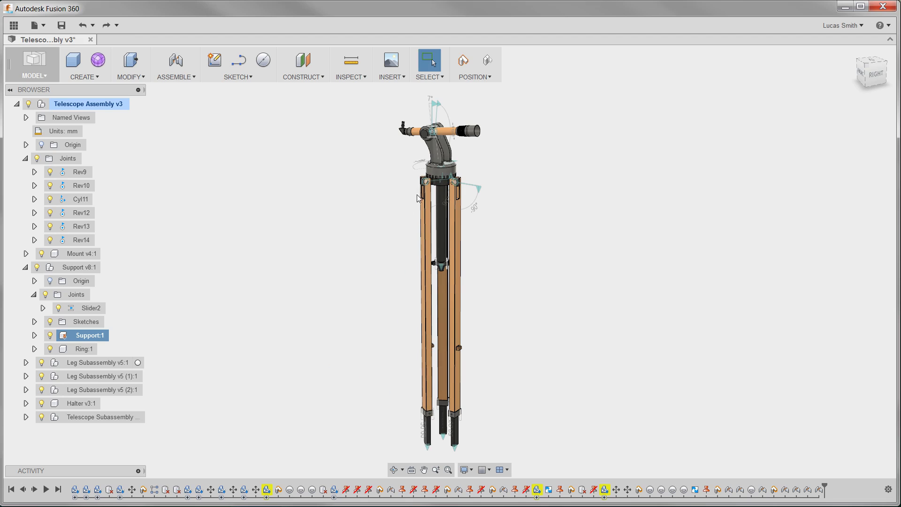
click(426, 182)
Open Edit Joint Limits for Rev12 from its right-click options.
right_click(426, 182)
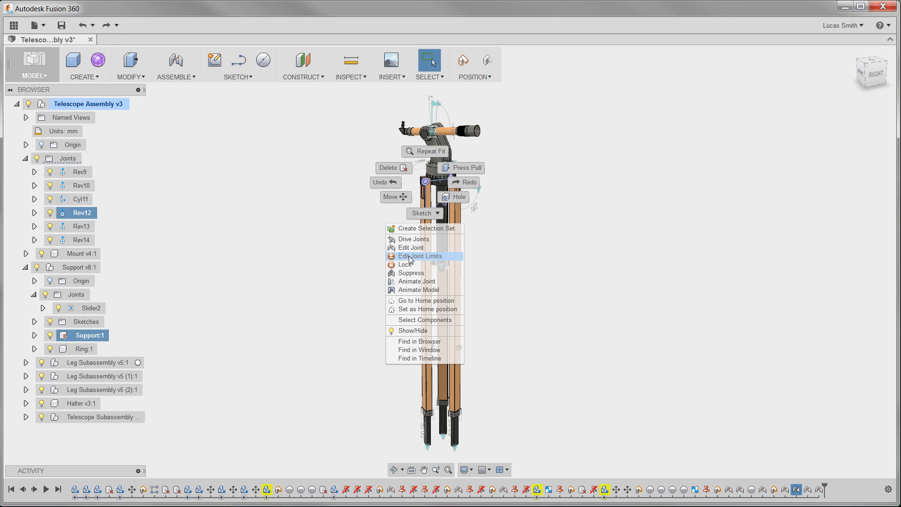
click(317, 248)
mouse_move(104, 215)
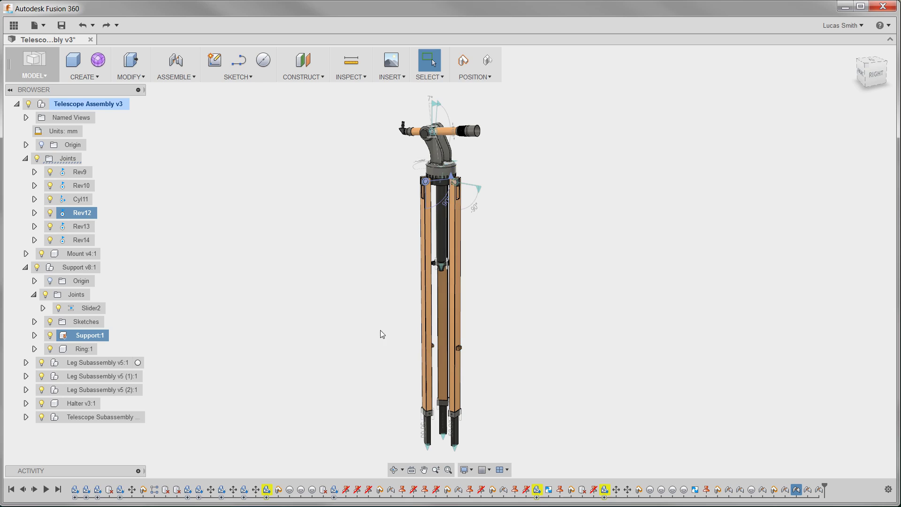
right_click(796, 490)
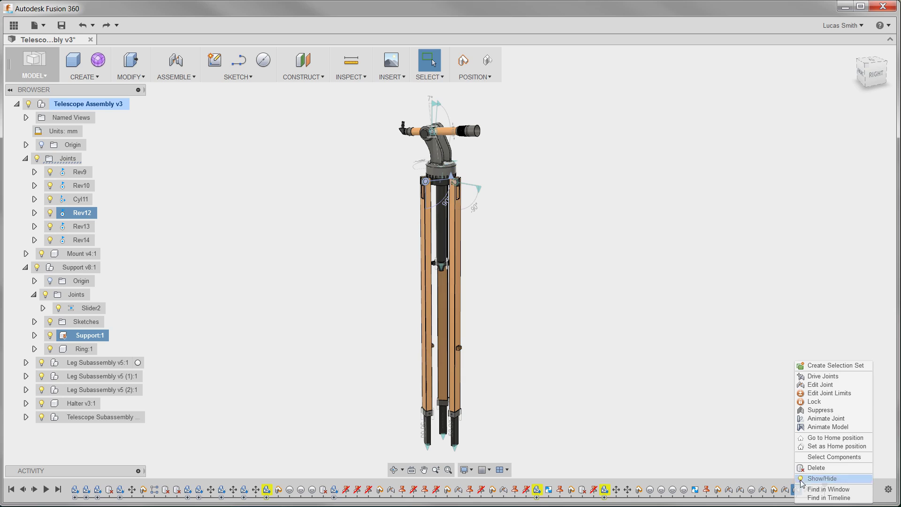
click(585, 292)
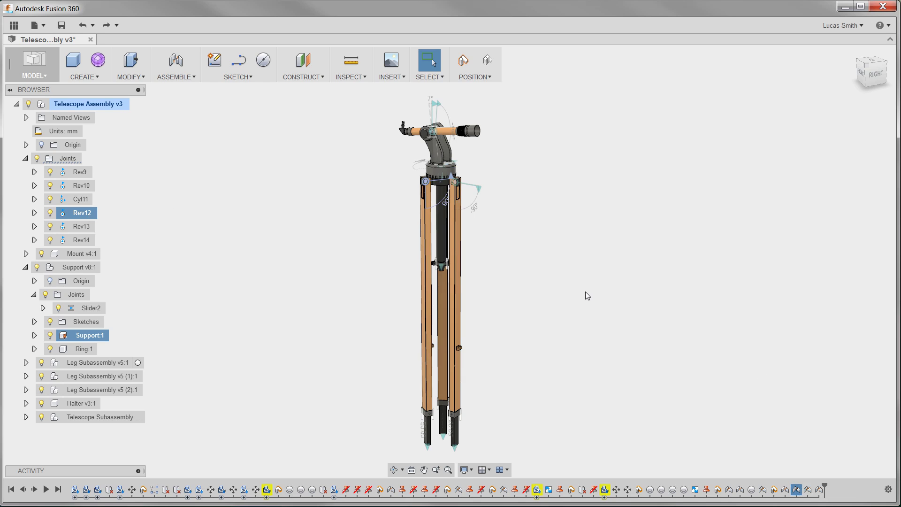
right_click(426, 181)
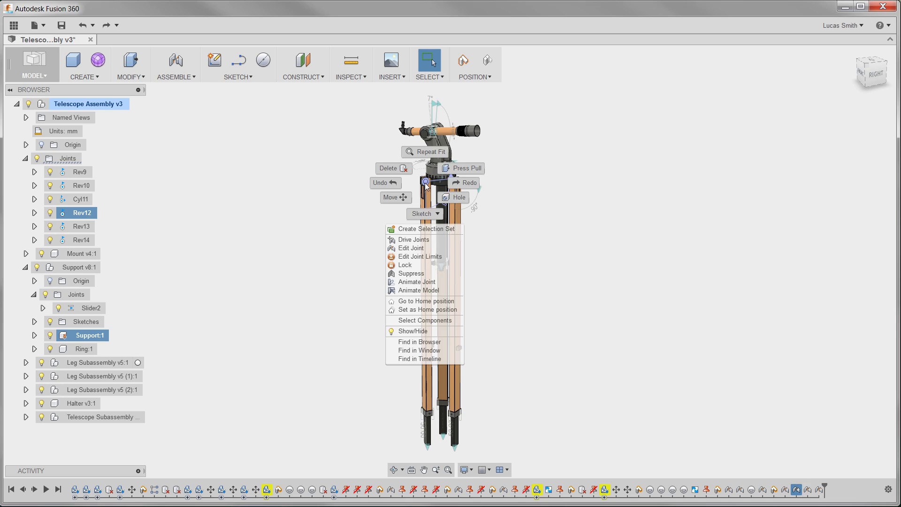
click(419, 257)
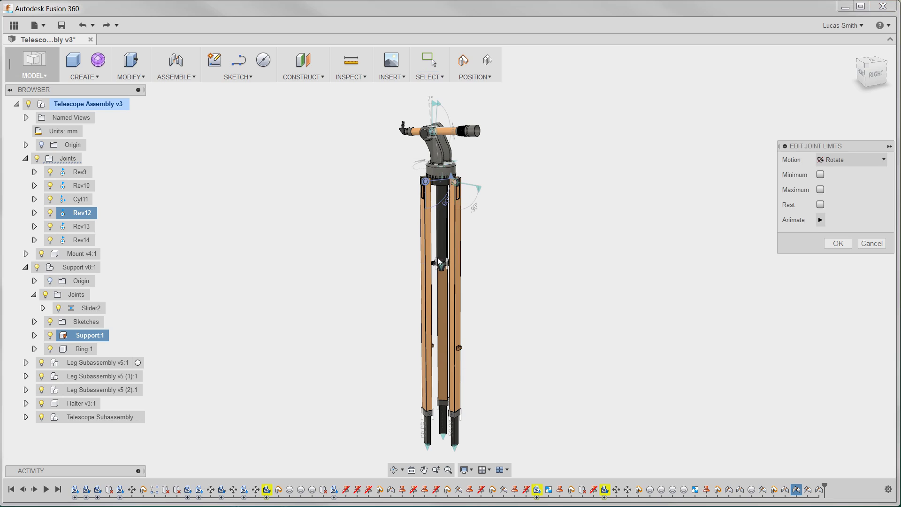
Limit Rev12's rotation to a 65 deg minimum and 90 deg maximum.
click(821, 189)
click(820, 174)
click(844, 219)
triple_click(844, 219)
text(90)
click(844, 189)
triple_click(844, 189)
text(65)
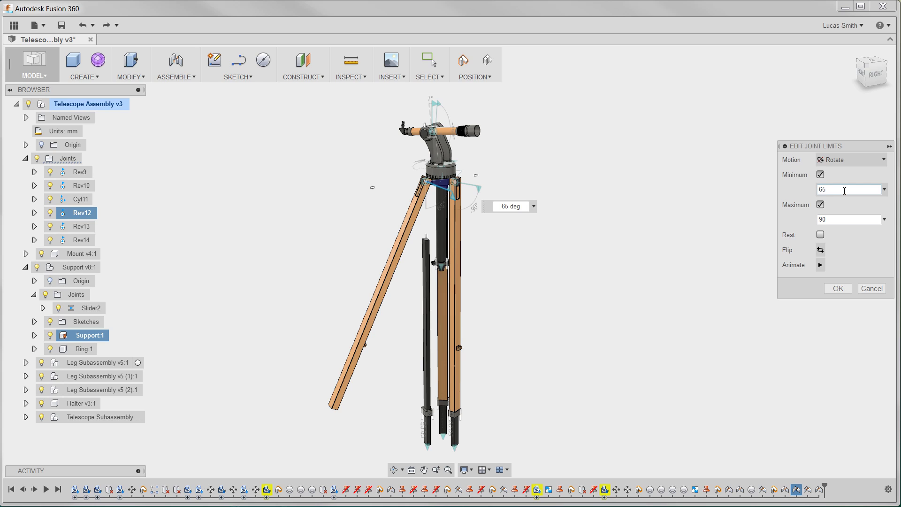
click(838, 288)
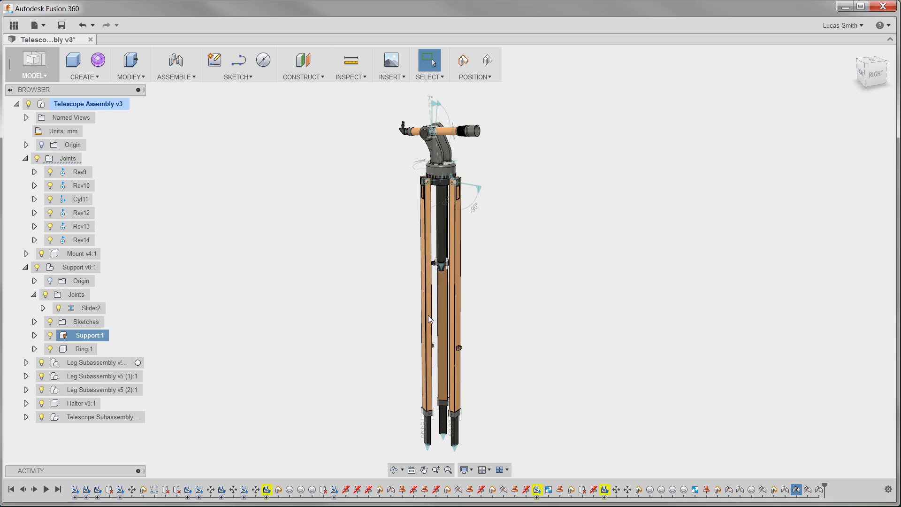
Swing the front leg out to its splayed position and zoom into a Right side view.
drag(428, 314, 408, 309)
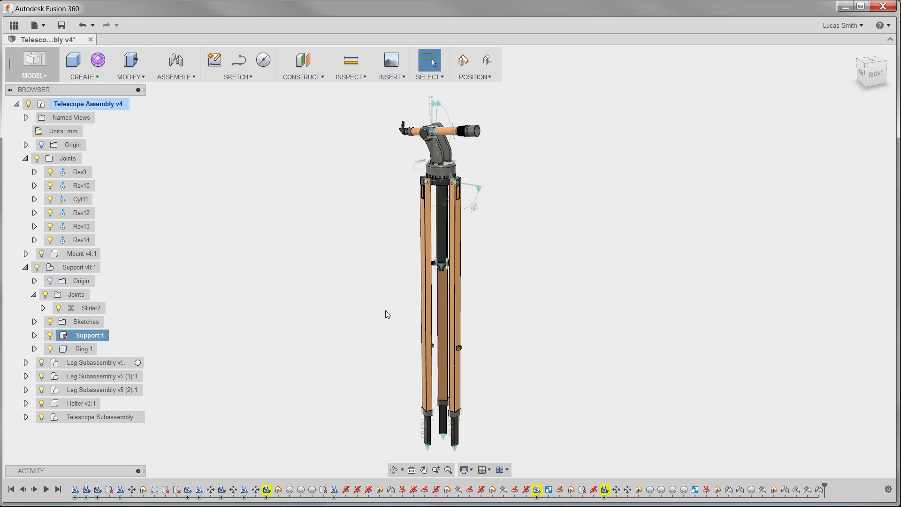
drag(427, 310, 348, 286)
scroll(409, 297, up, 5)
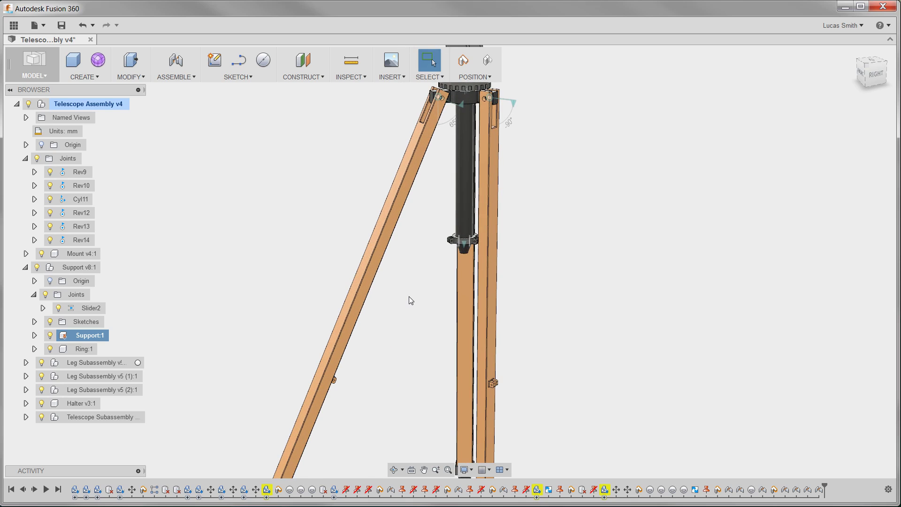
shift+middle_drag(407, 296, 396, 291)
scroll(396, 291, up, 3)
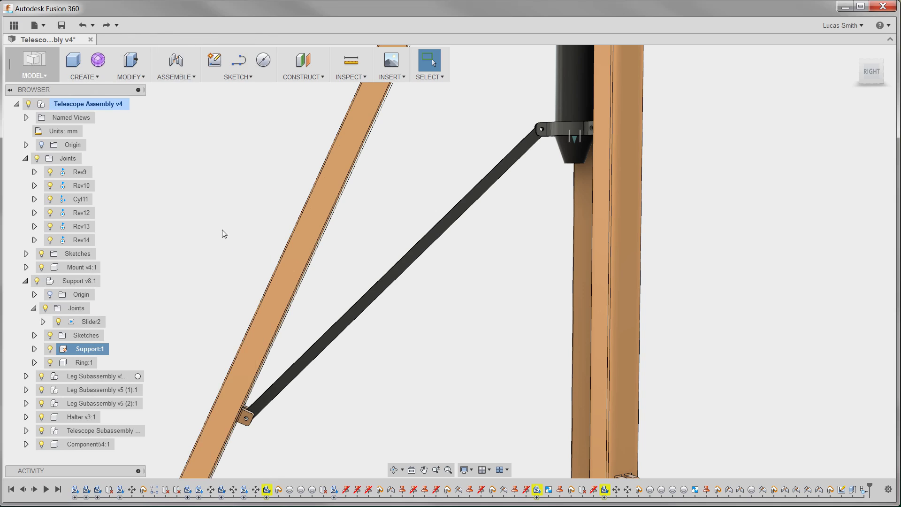
Pin the dark strut at the leg bracket's hole centre with as-built revolute joint Rev15.
click(178, 78)
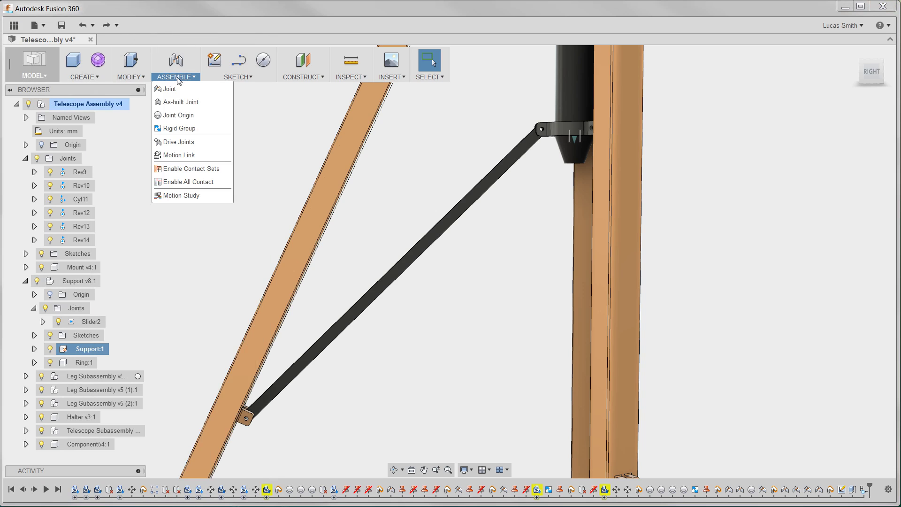
click(178, 102)
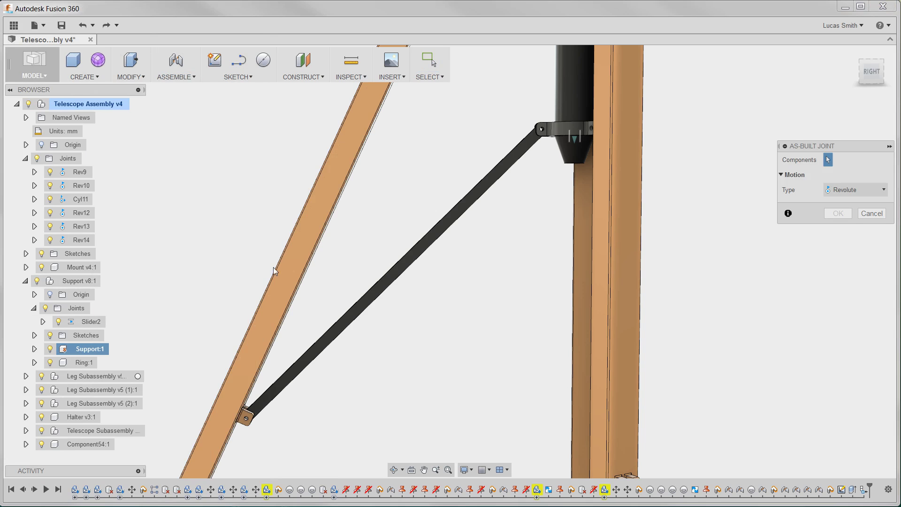
click(336, 330)
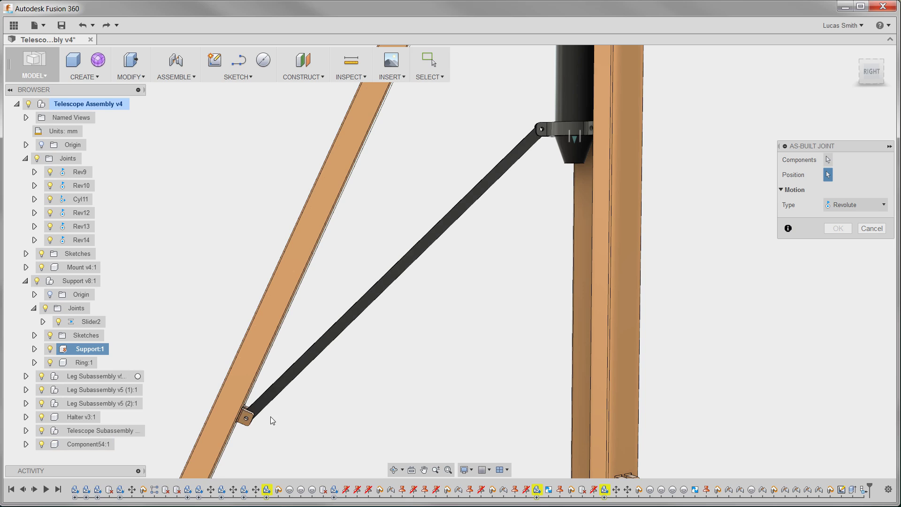
scroll(262, 422, up, 10)
middle_drag(262, 421, 491, 372)
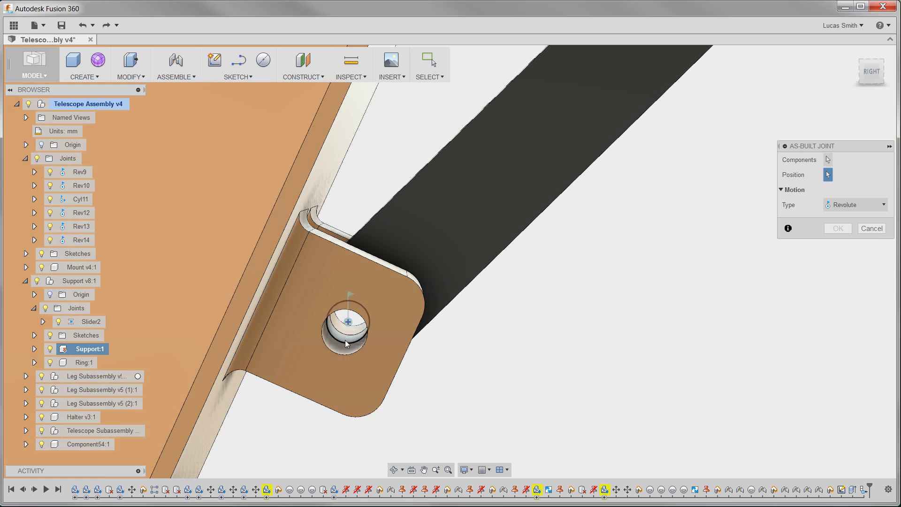
click(350, 320)
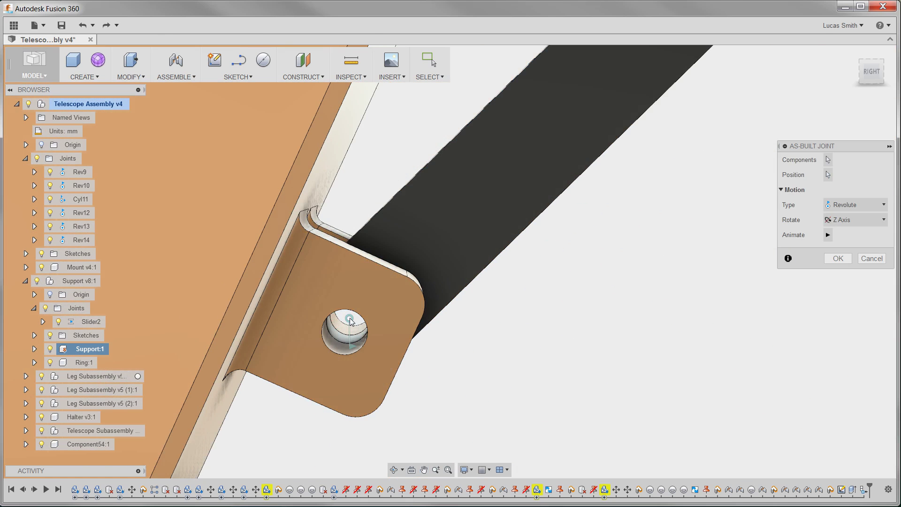
click(832, 257)
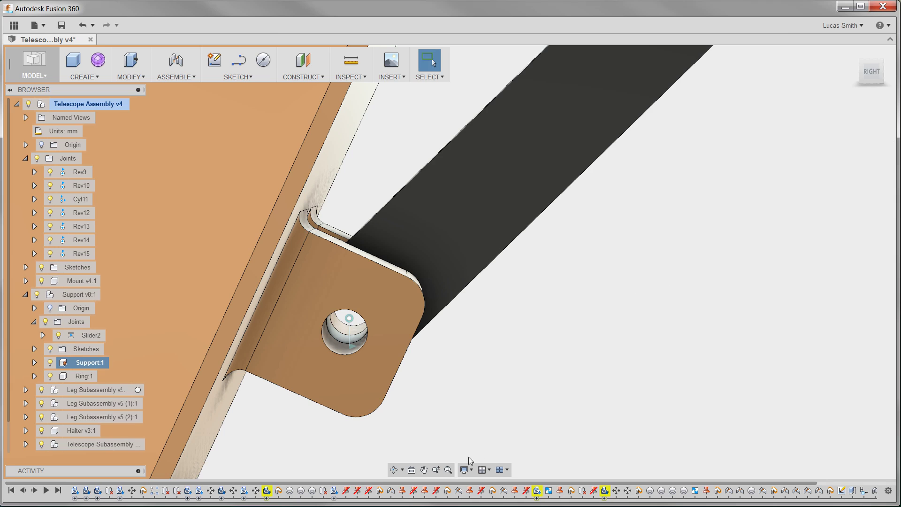
Pin the brace's upper end to the ring bracket with a revolute as-built joint (Rev16) at the hole centre.
click(448, 469)
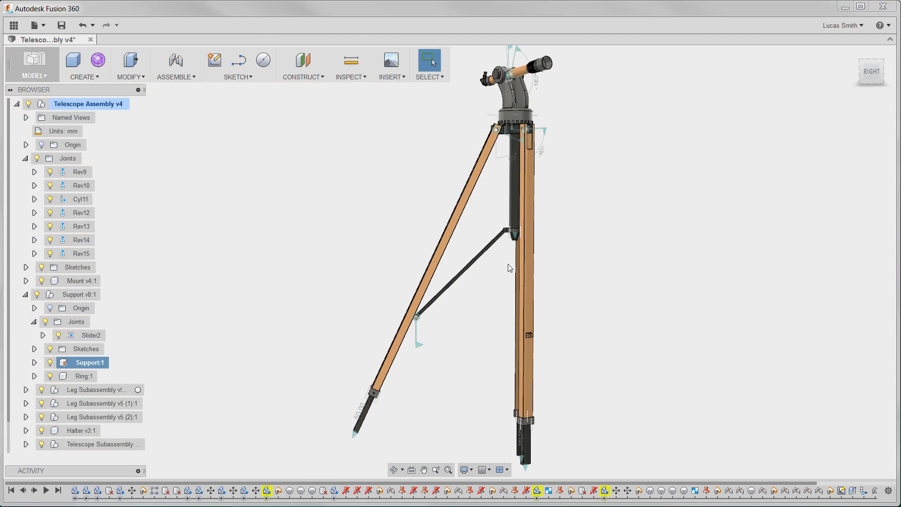
scroll(511, 260, up, 10)
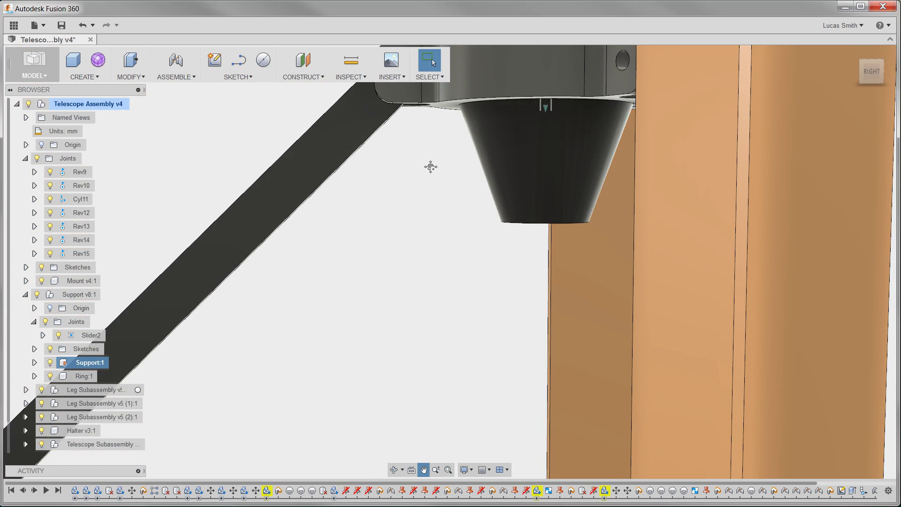
drag(430, 167, 459, 282)
scroll(477, 351, up, 5)
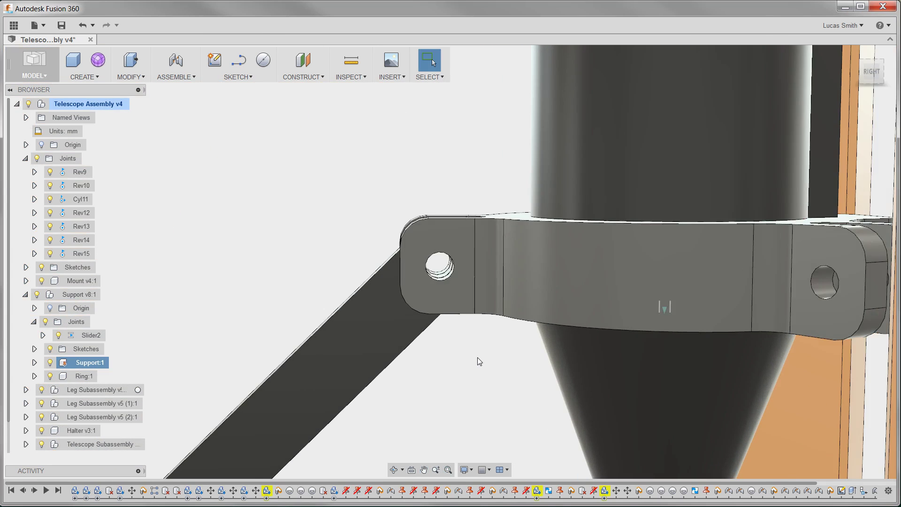
scroll(477, 357, up, 3)
middle_drag(439, 305, 483, 397)
click(194, 77)
click(196, 102)
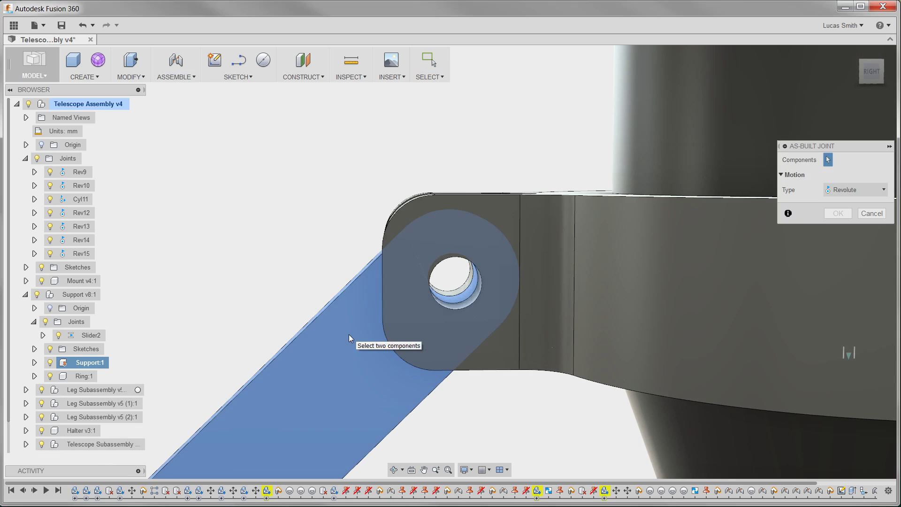
click(348, 335)
click(500, 355)
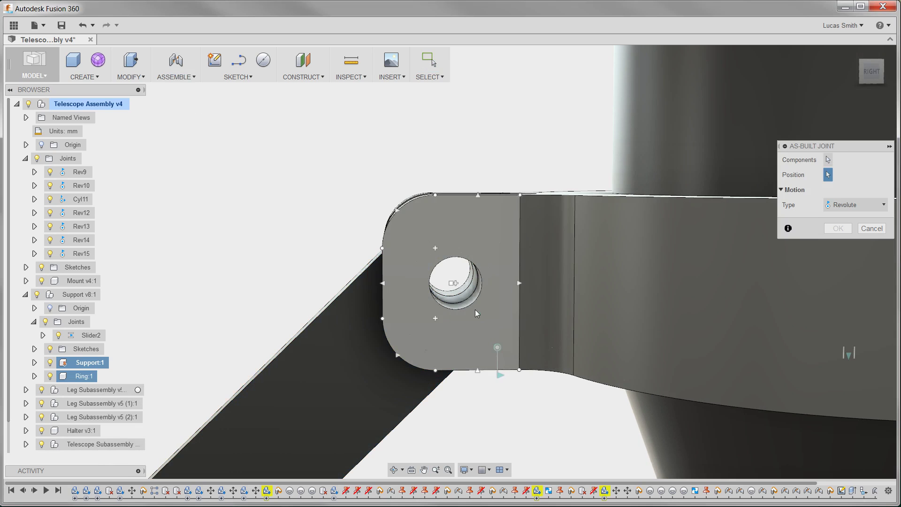
click(451, 277)
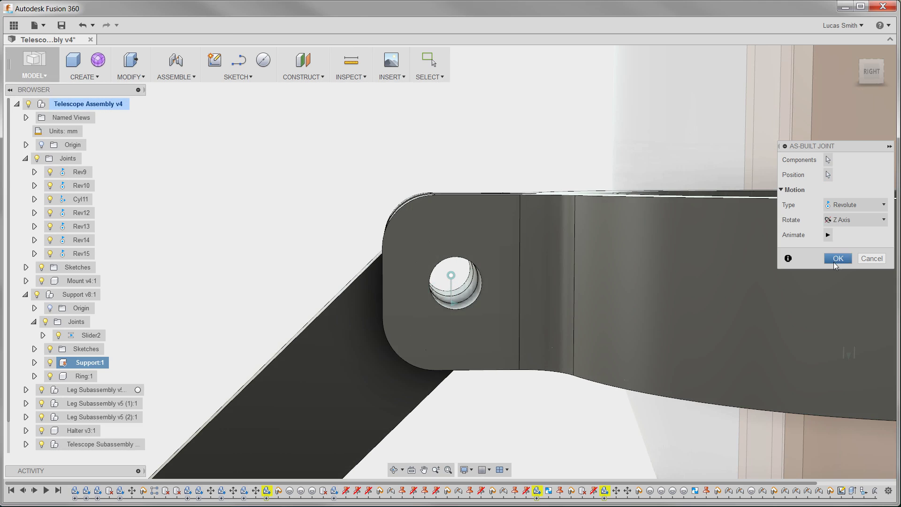
click(838, 259)
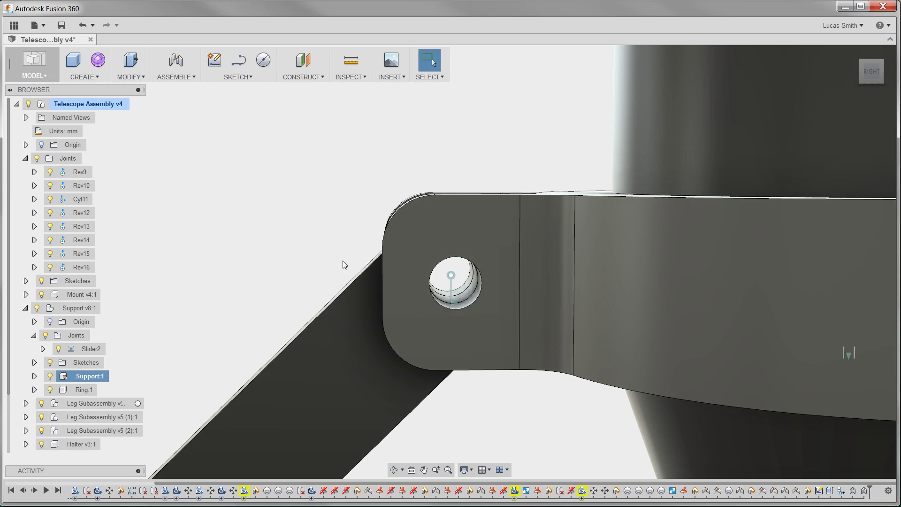
Drag the left leg inward to check that legs and braces fold toward the column.
click(447, 470)
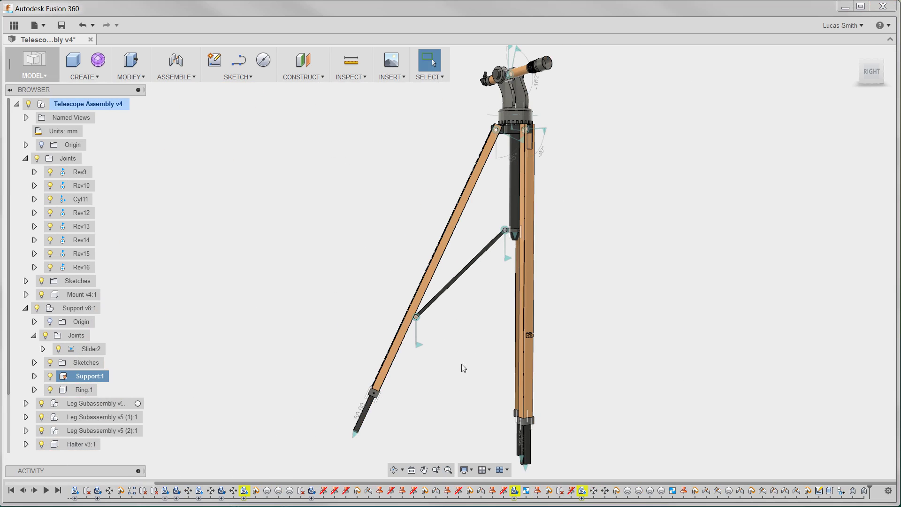
drag(483, 253, 453, 246)
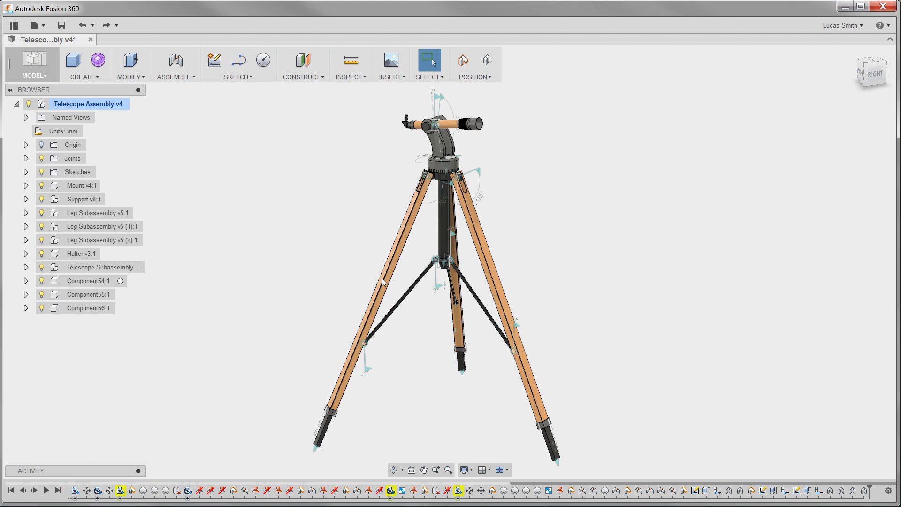
drag(382, 281, 328, 261)
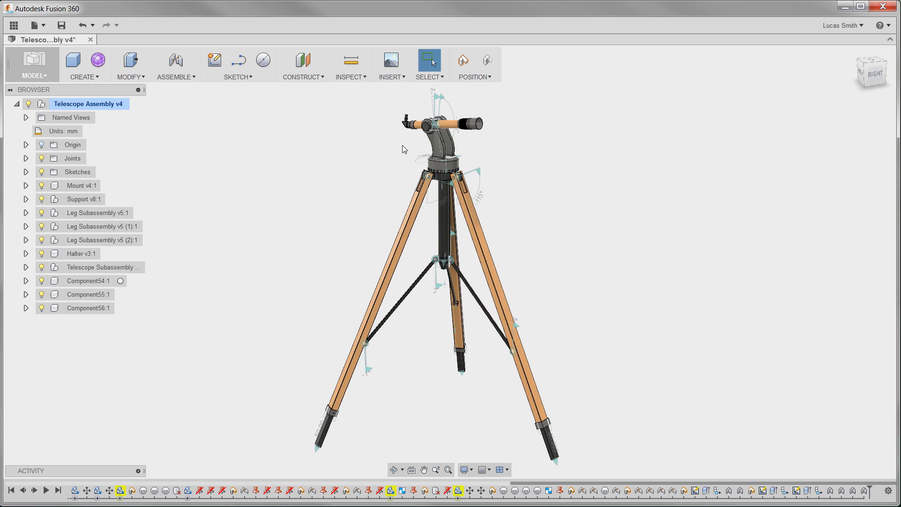
scroll(409, 140, up, 5)
middle_drag(408, 140, 342, 255)
scroll(337, 266, up, 3)
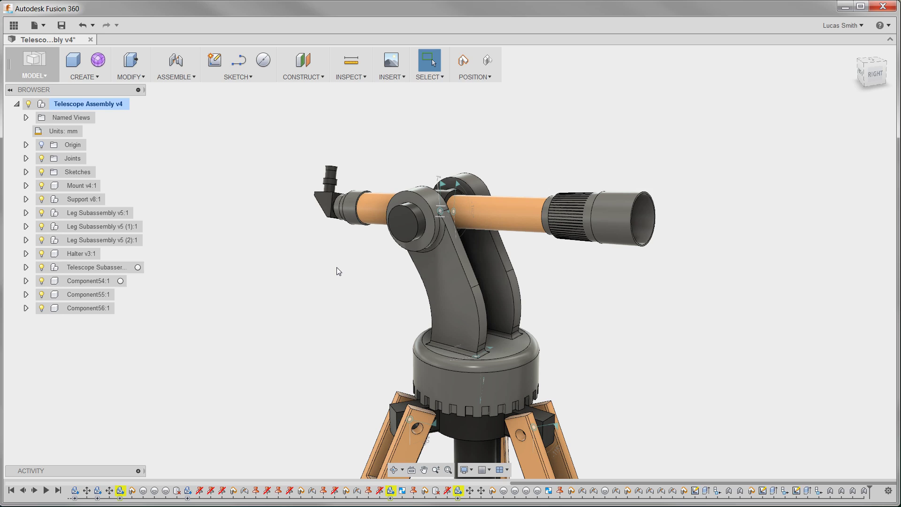
Delete RigidGroup1 from the Telescope Subassembly's joints.
click(25, 267)
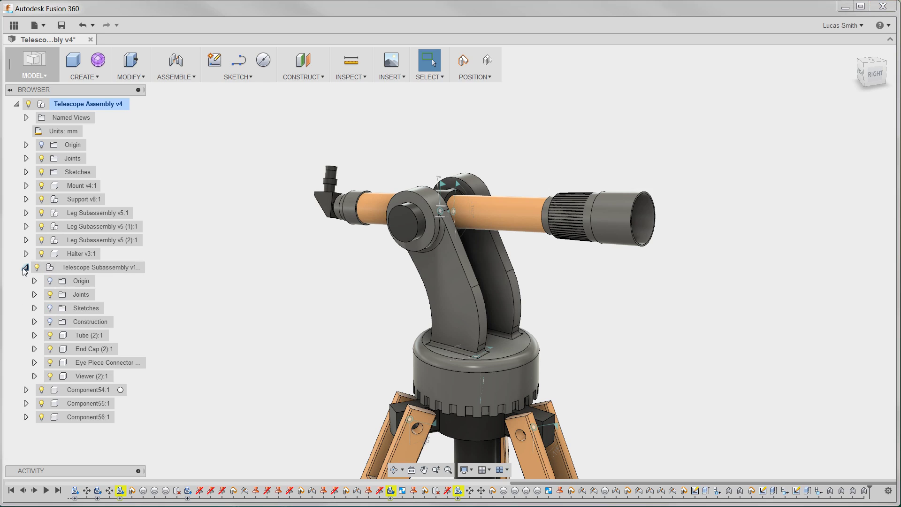
click(34, 294)
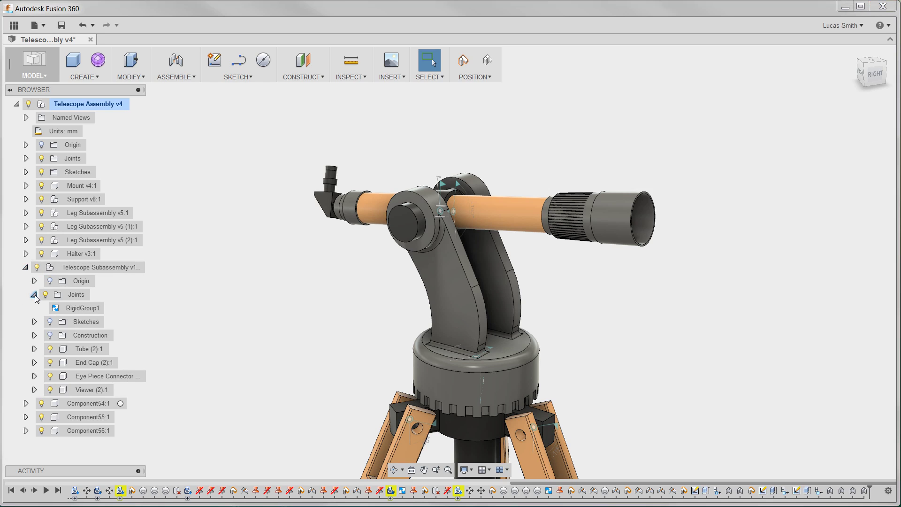
right_click(79, 308)
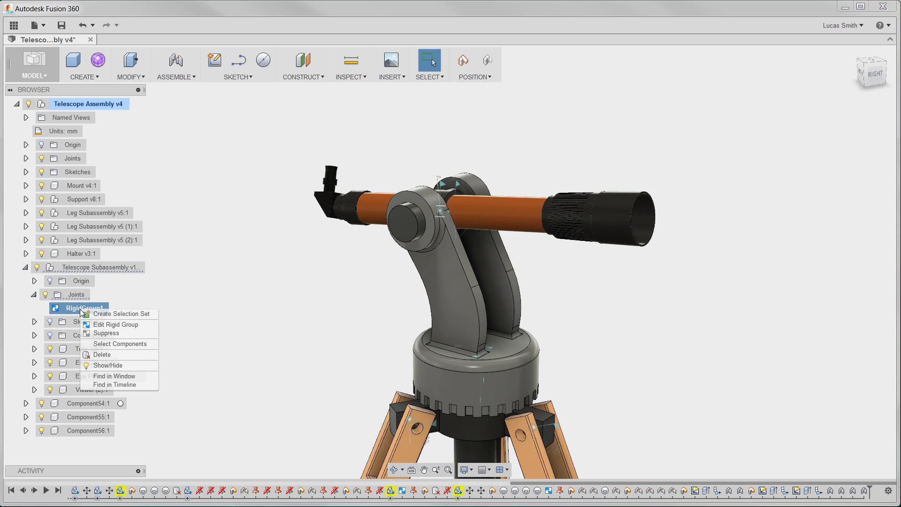
click(108, 354)
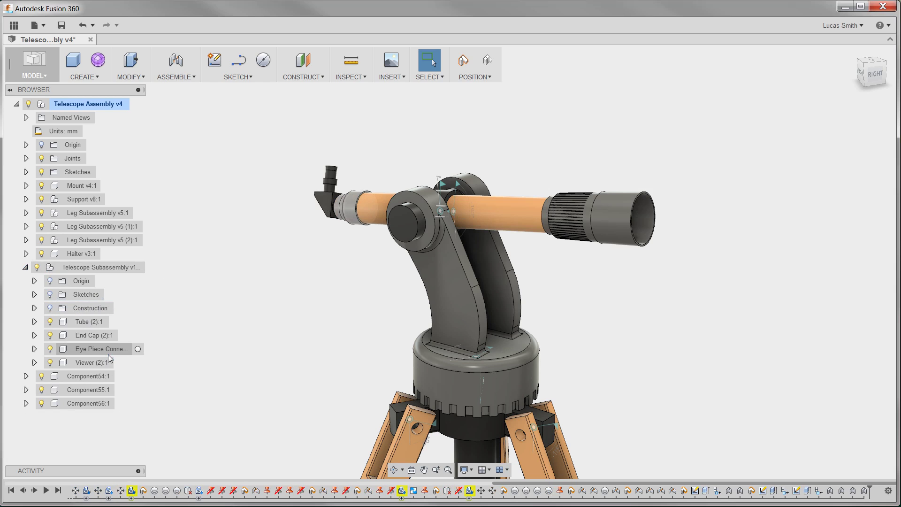
Join the Viewer to the Eye Piece Connector with a revolute as-built joint at the connector's centre.
click(181, 77)
click(186, 102)
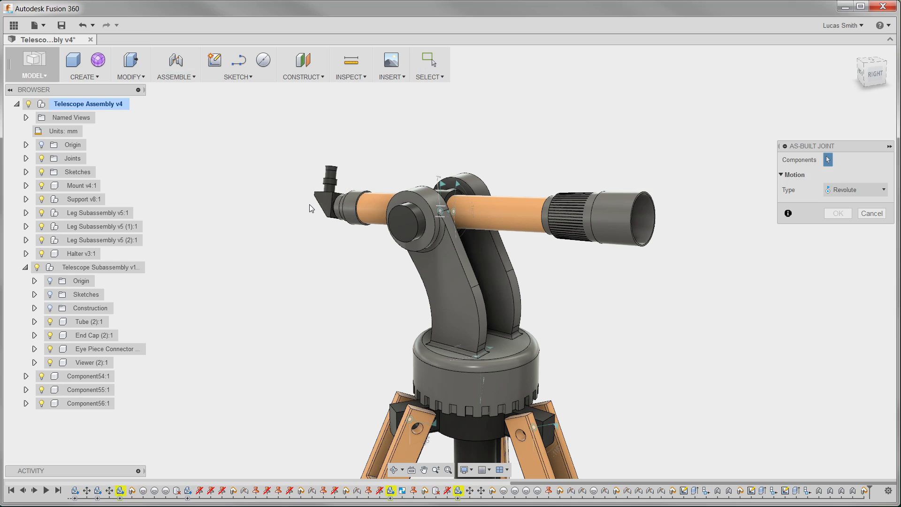
click(328, 206)
click(350, 212)
click(350, 213)
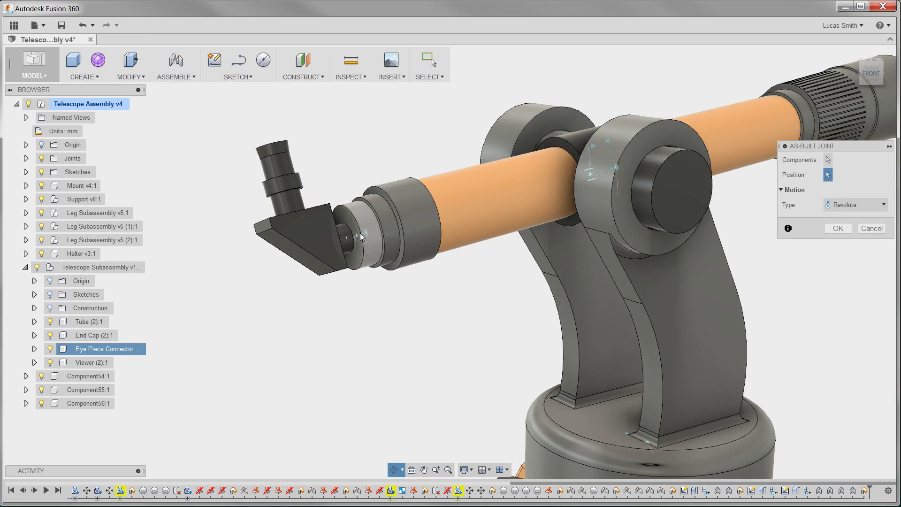
click(346, 242)
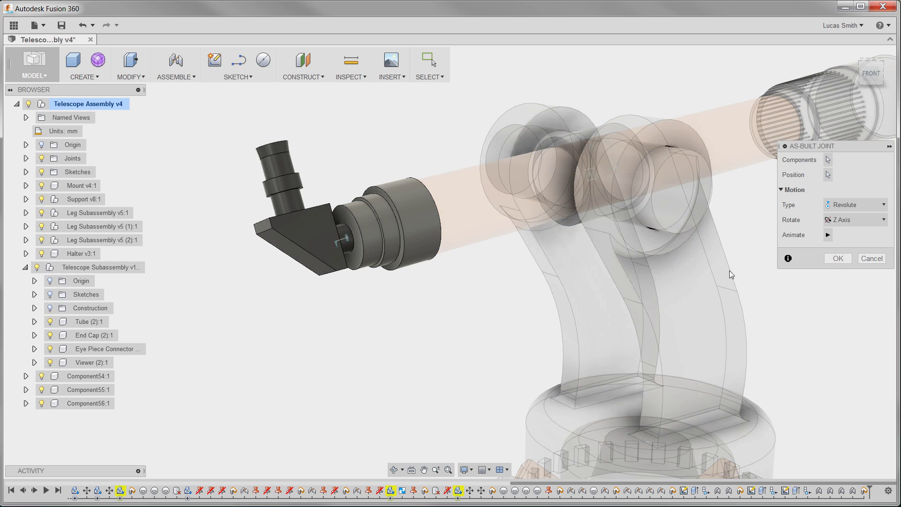
click(838, 259)
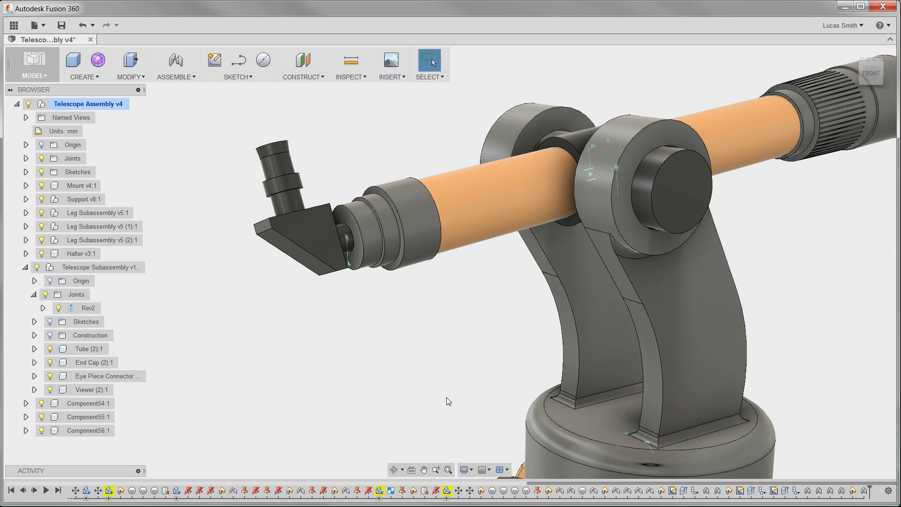
Fix the eyepiece connector to the tube with a rigid as-built joint.
right_drag(443, 312, 443, 311)
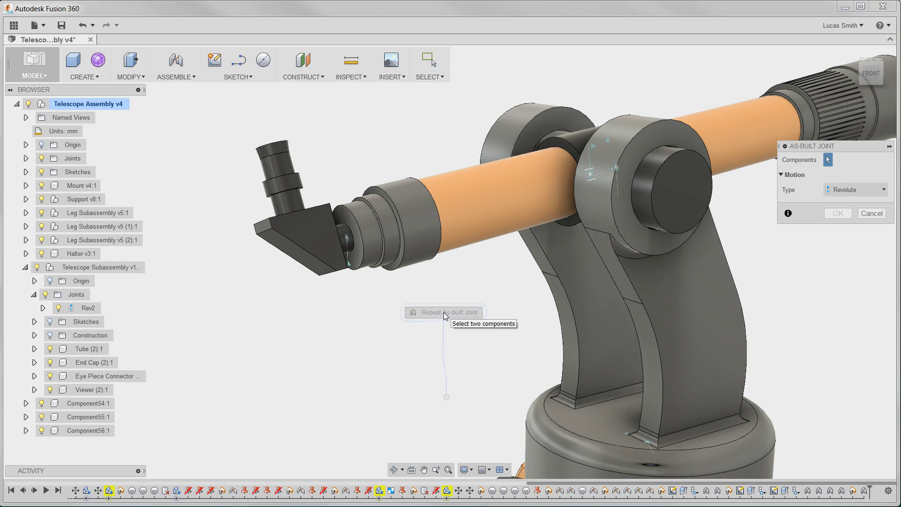
click(422, 230)
click(455, 213)
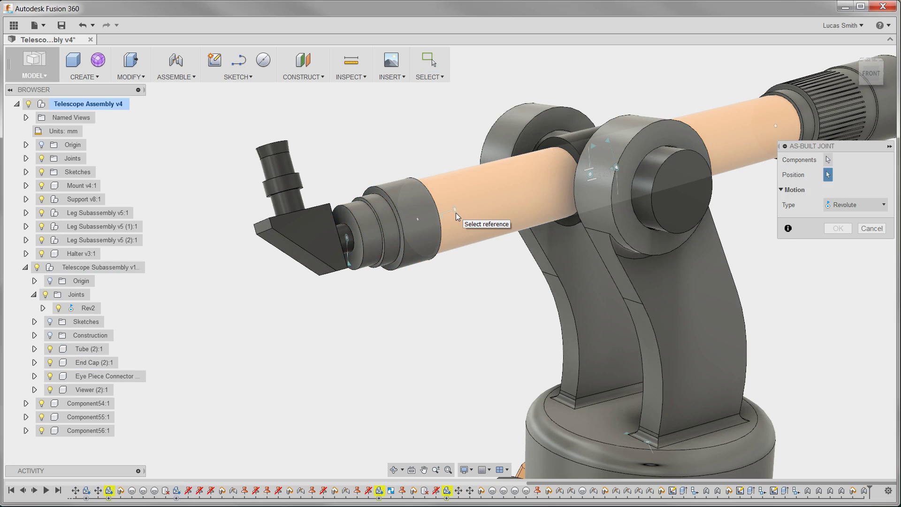
click(857, 204)
click(839, 218)
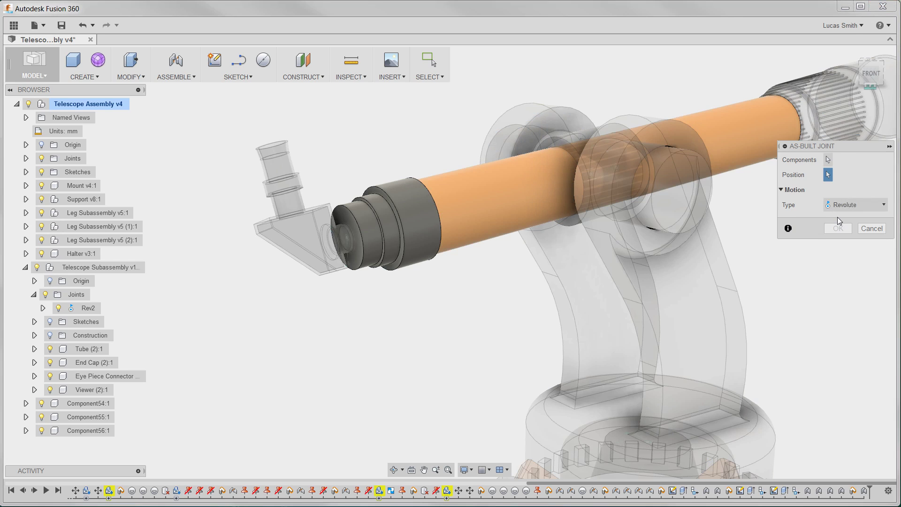
click(838, 228)
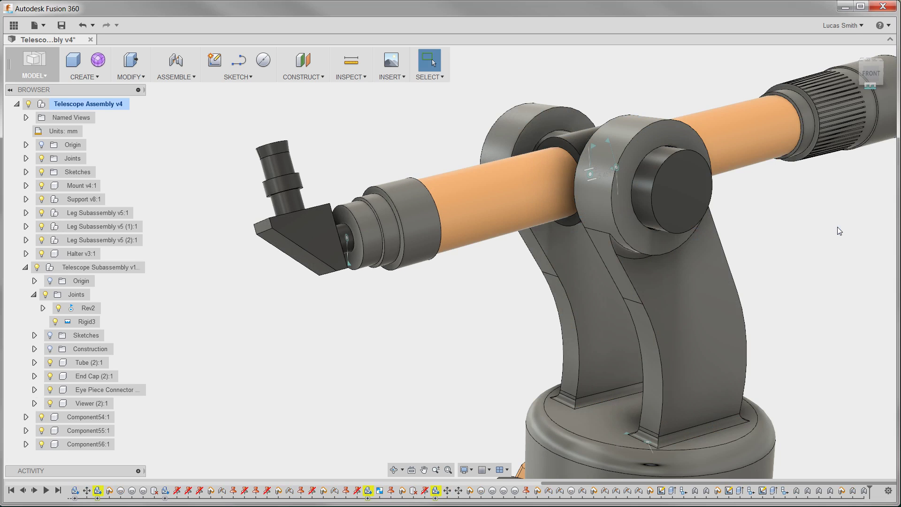
Join the End Cap to the tube with a cylindrical as-built joint at the tube end.
key(shift+j)
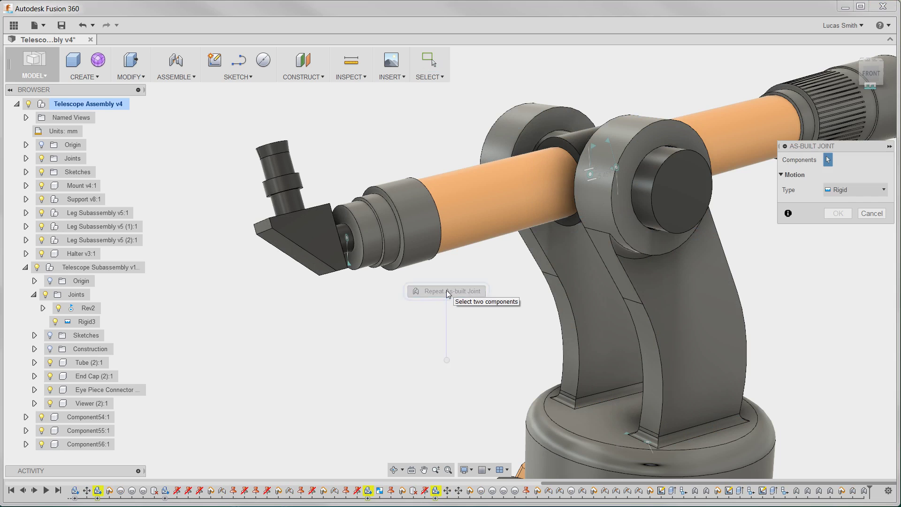
shift+middle_drag(446, 290, 181, 371)
click(503, 217)
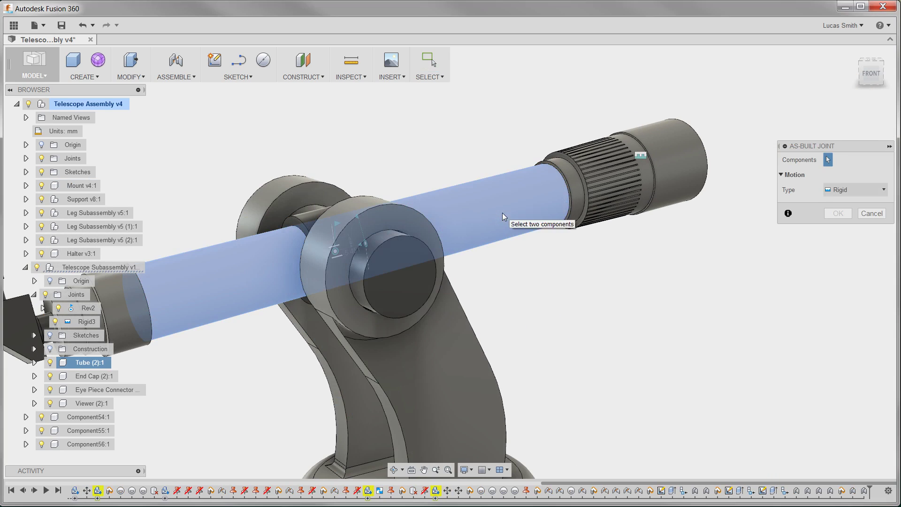
click(622, 186)
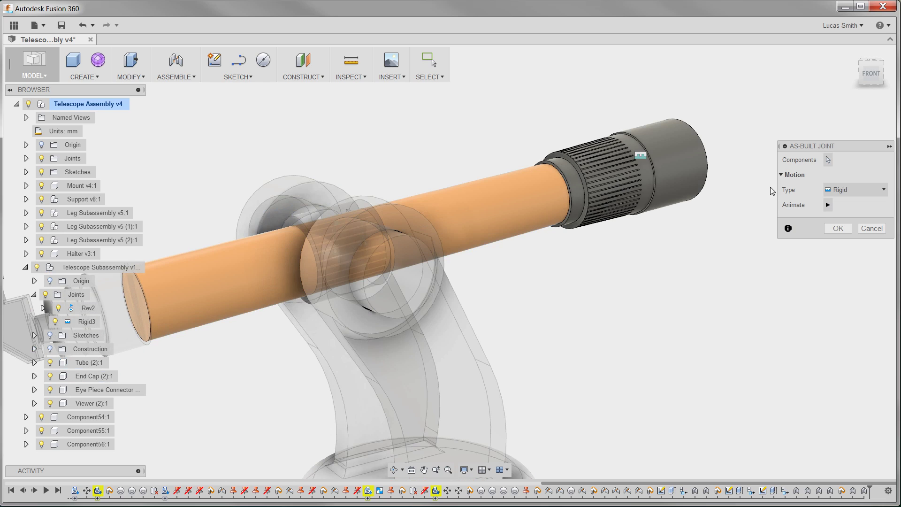
click(845, 189)
click(845, 242)
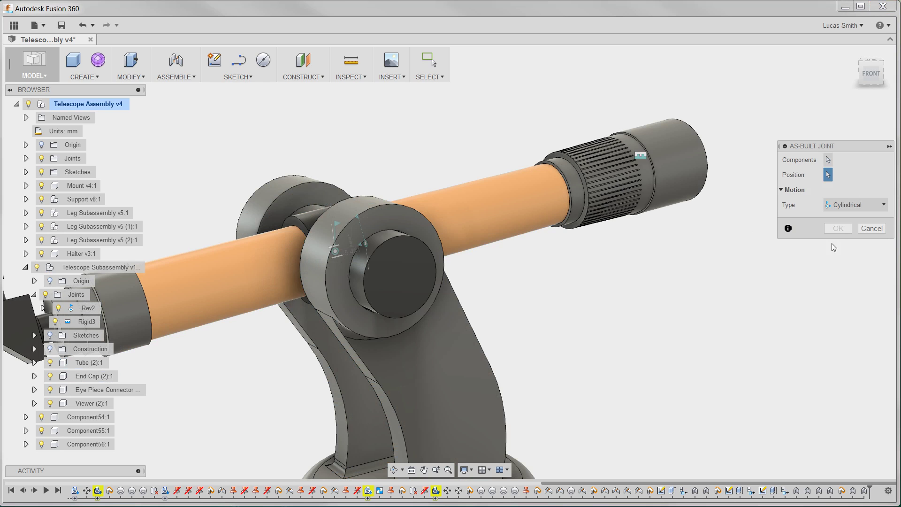
click(550, 194)
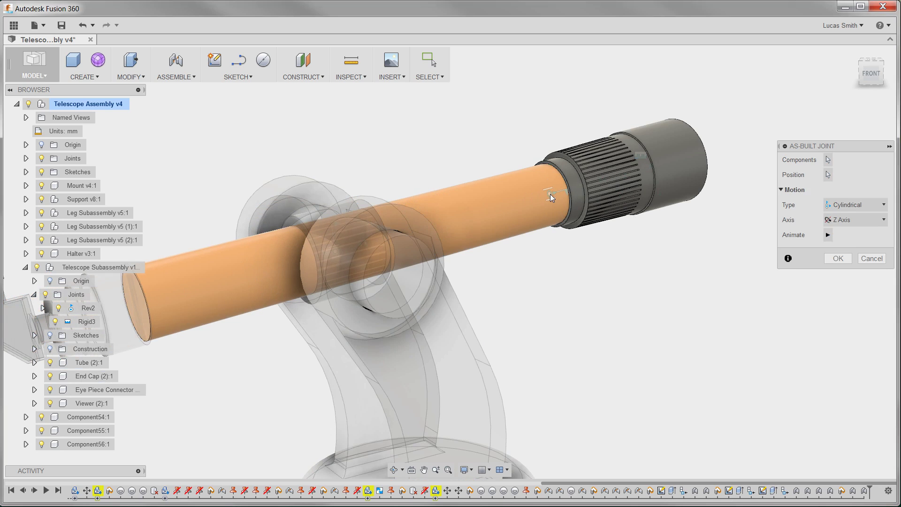
click(838, 257)
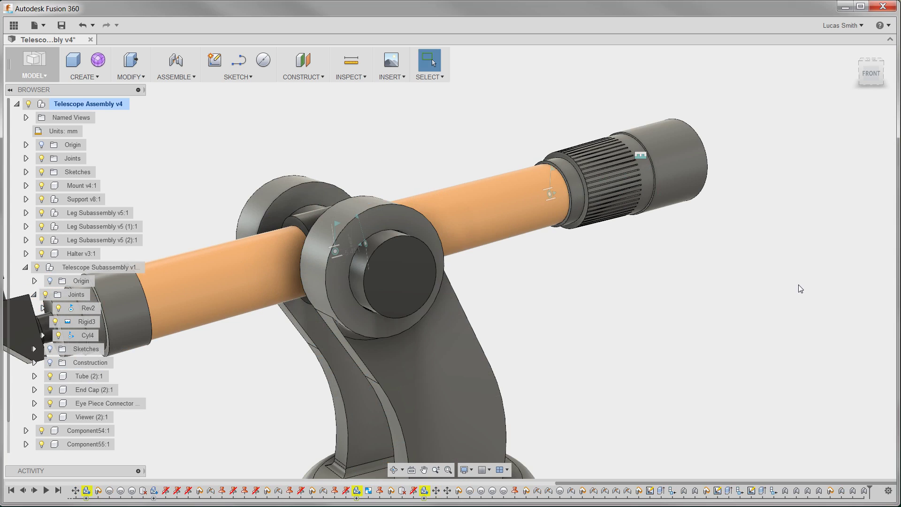
Fold the tripod legs inward and swivel the telescope head around its mount base.
click(449, 470)
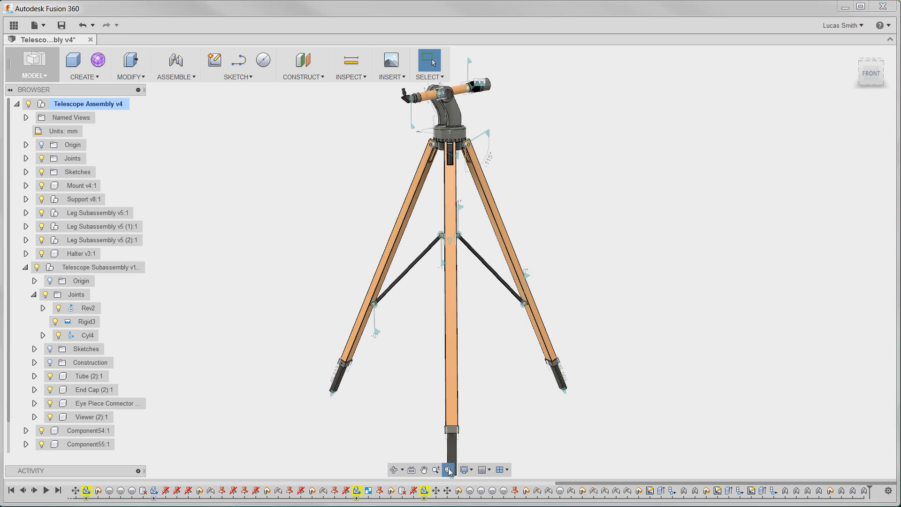
shift+middle_drag(630, 245, 597, 249)
mouse_move(549, 276)
mouse_down()
mouse_move(508, 287)
mouse_move(554, 276)
mouse_up()
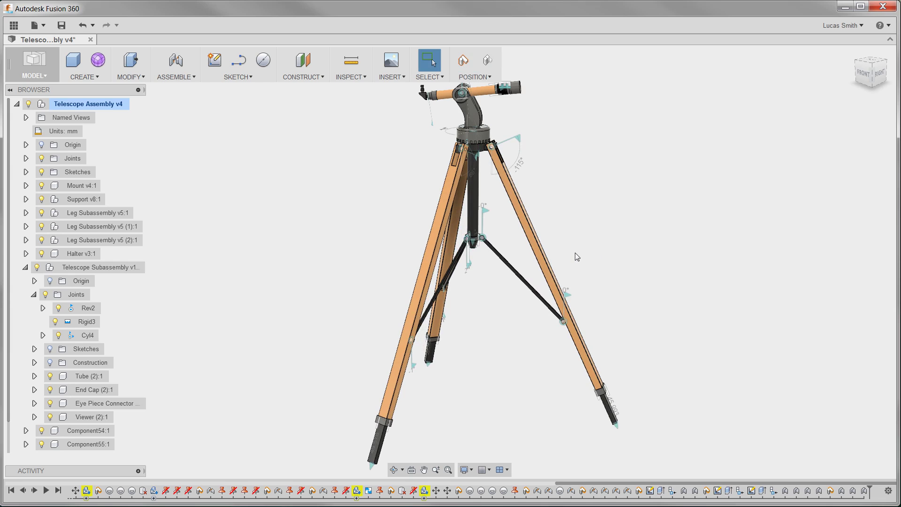
drag(485, 139, 446, 140)
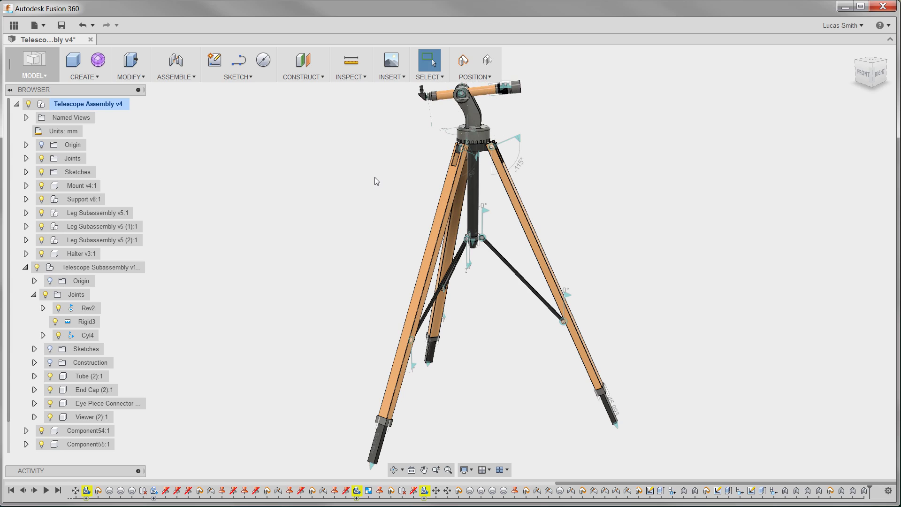